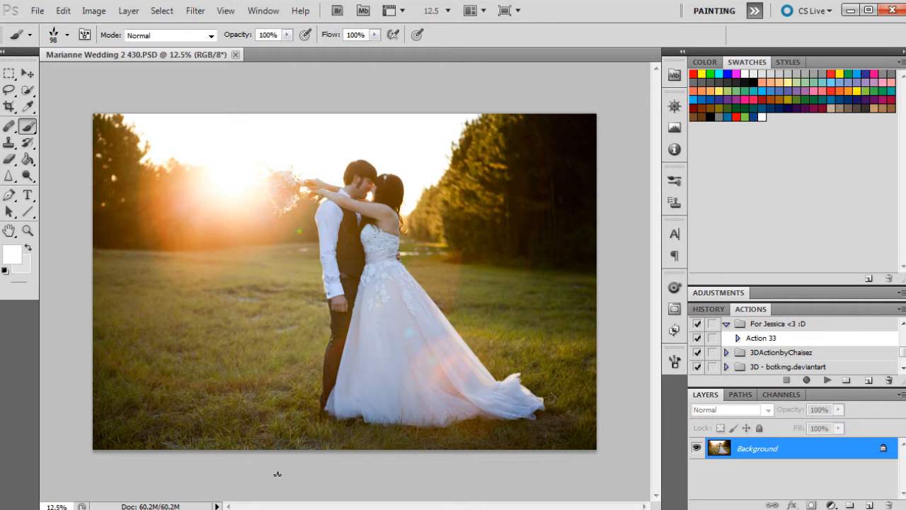
# Add a Curves adjustment layer, lift the RGB black point to output 12 and add a shadow point at input 37, output 40
pyautogui.click(833, 505)
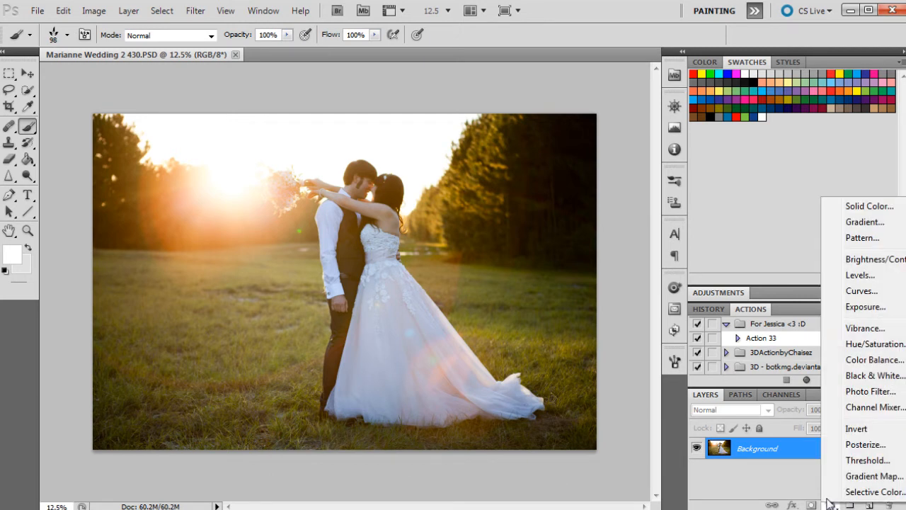
pyautogui.click(862, 290)
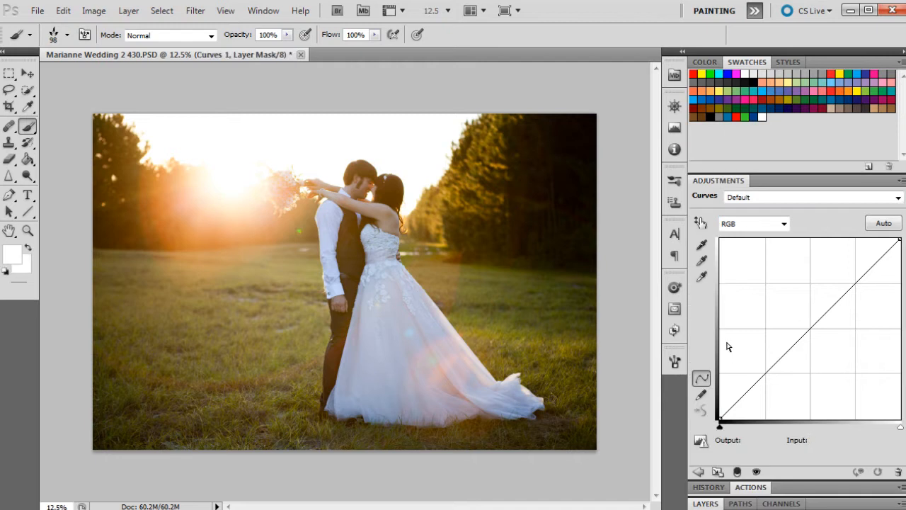
pyautogui.click(719, 417)
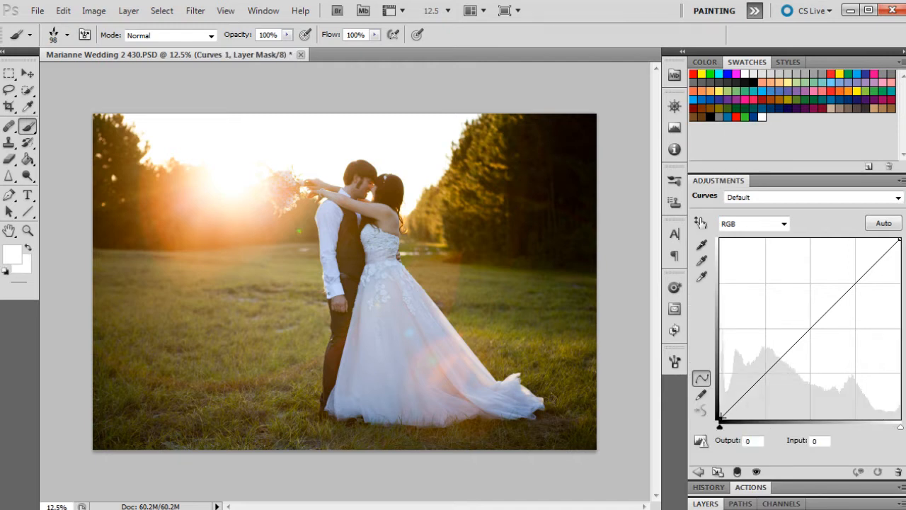
pyautogui.moveTo(719, 417); pyautogui.dragTo(719, 400)
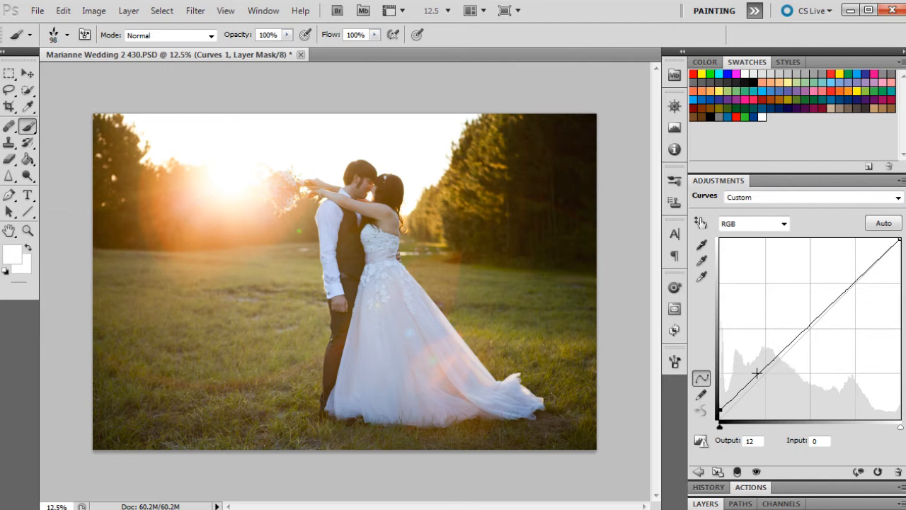
pyautogui.moveTo(758, 375); pyautogui.dragTo(746, 389)
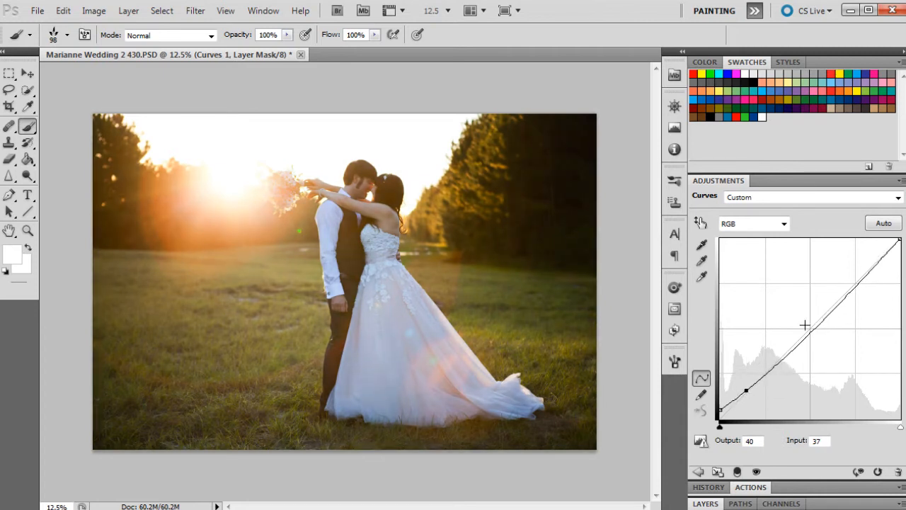
# Add RGB curve points at input 93/output 91, 180/179 and 230/217, and lower the white point to output 232
pyautogui.moveTo(807, 330); pyautogui.dragTo(784, 354)
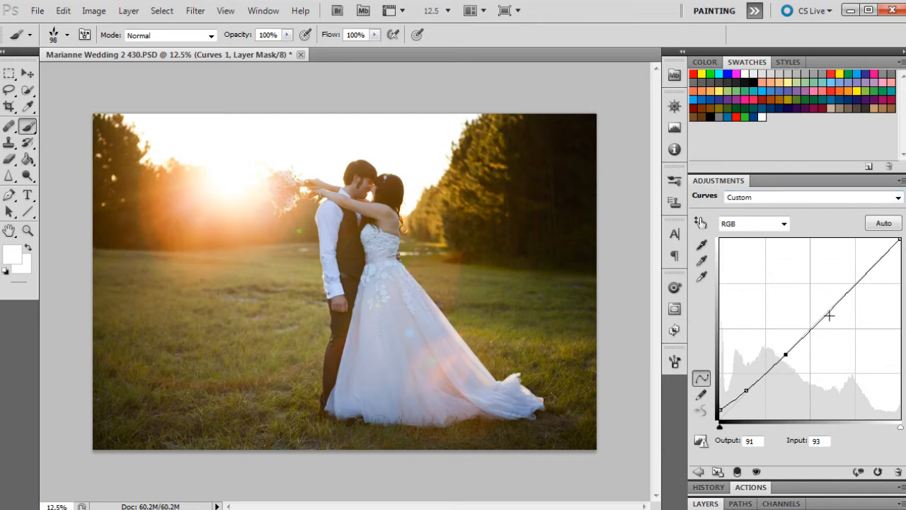
pyautogui.moveTo(828, 311); pyautogui.dragTo(846, 292)
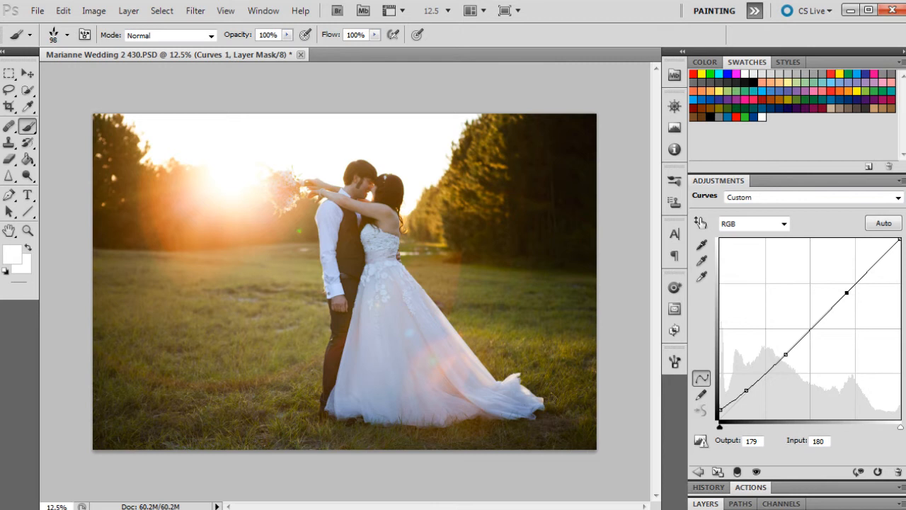
pyautogui.moveTo(876, 260); pyautogui.dragTo(882, 264)
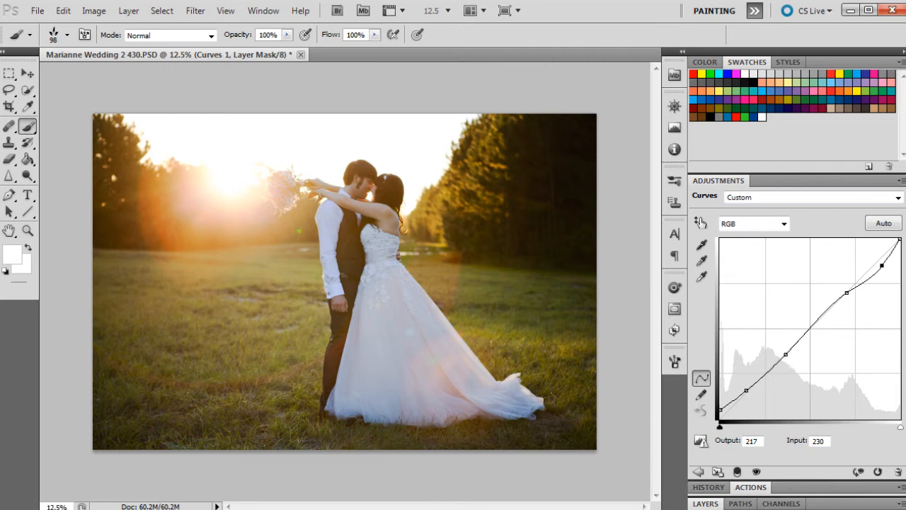
pyautogui.moveTo(899, 240); pyautogui.dragTo(899, 255)
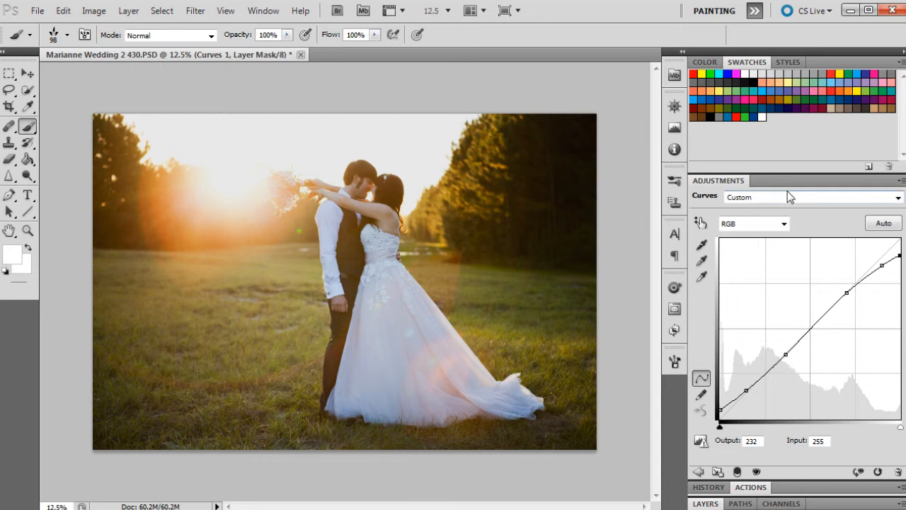
# Compare the photo with and without the Curves adjustment by hiding and showing that layer
pyautogui.click(705, 504)
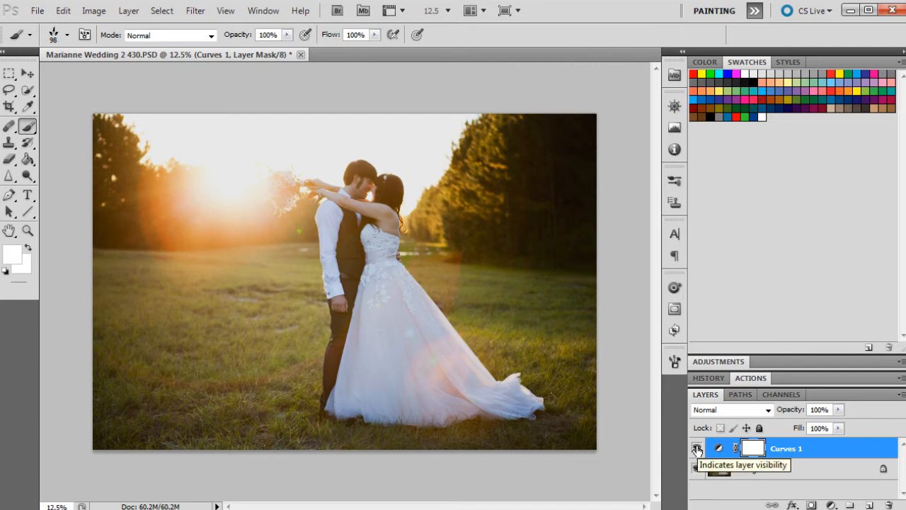
pyautogui.click(696, 449)
pyautogui.click(697, 449)
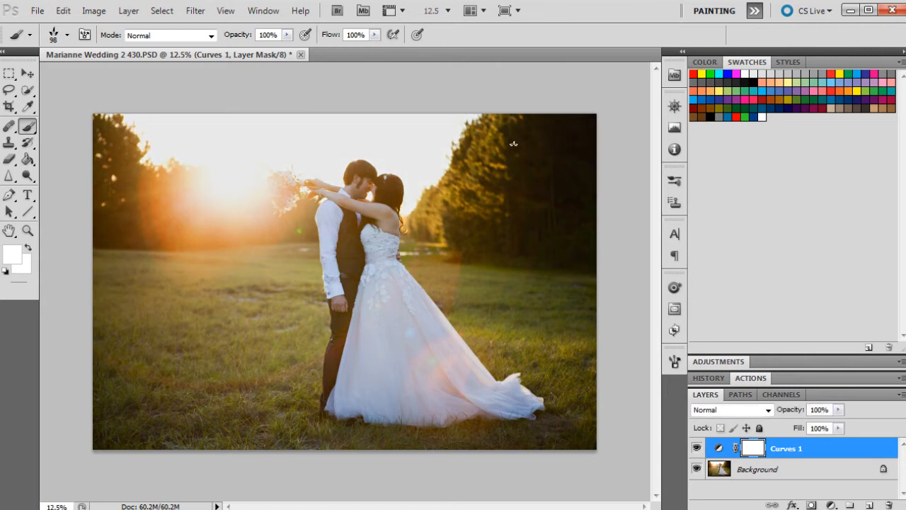
# In the Curves layer's Red channel, move the black point to input 4 and add a shadow point at input 72, output 61
pyautogui.click(730, 362)
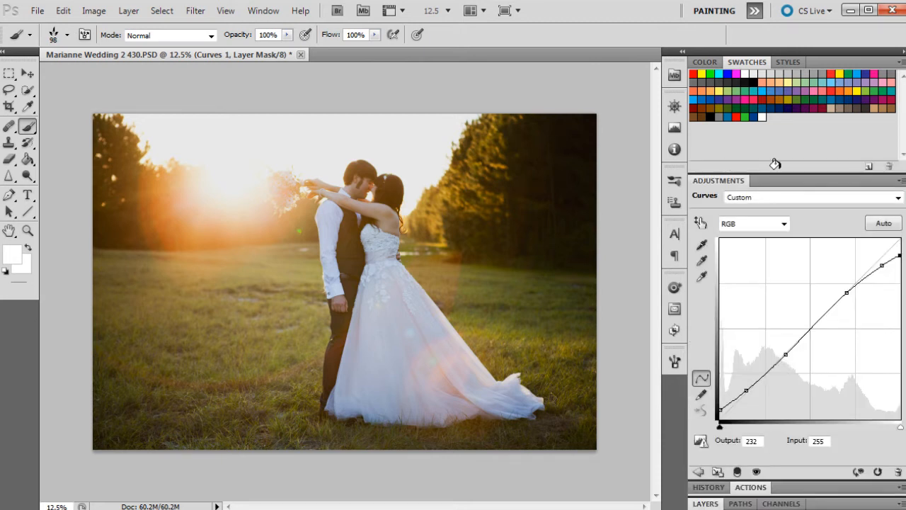
pyautogui.click(749, 224)
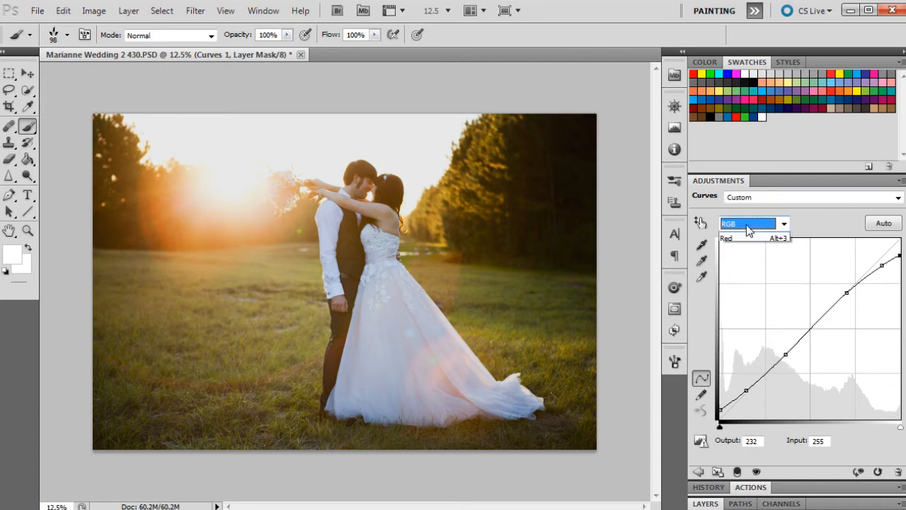
pyautogui.click(742, 248)
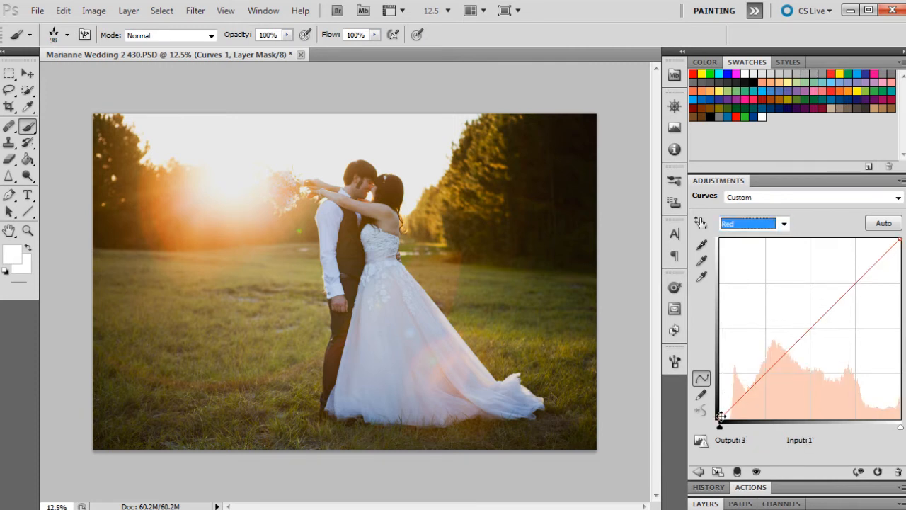
pyautogui.click(719, 417)
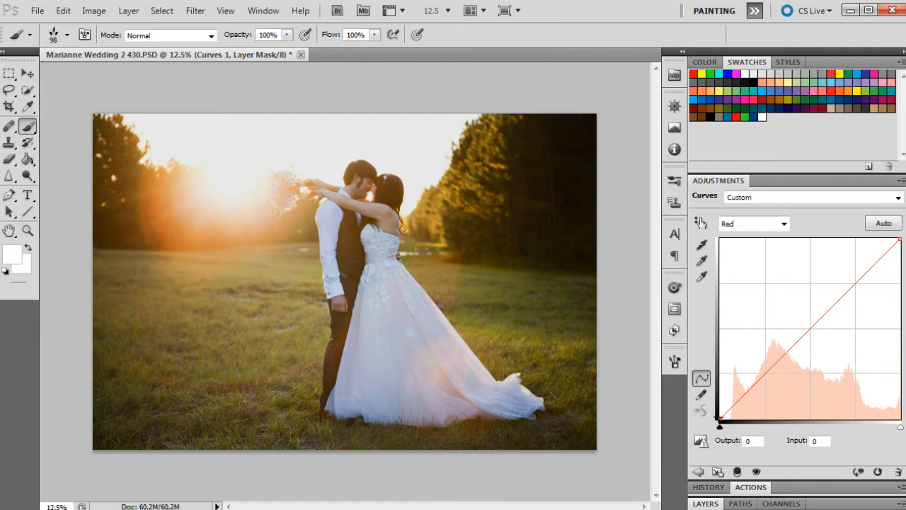
pyautogui.moveTo(720, 418); pyautogui.dragTo(723, 418)
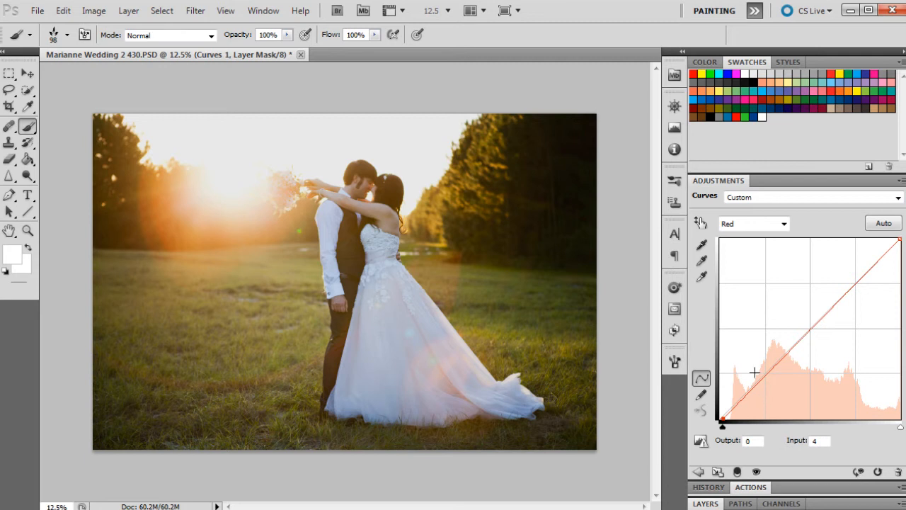
pyautogui.moveTo(764, 373); pyautogui.dragTo(770, 375)
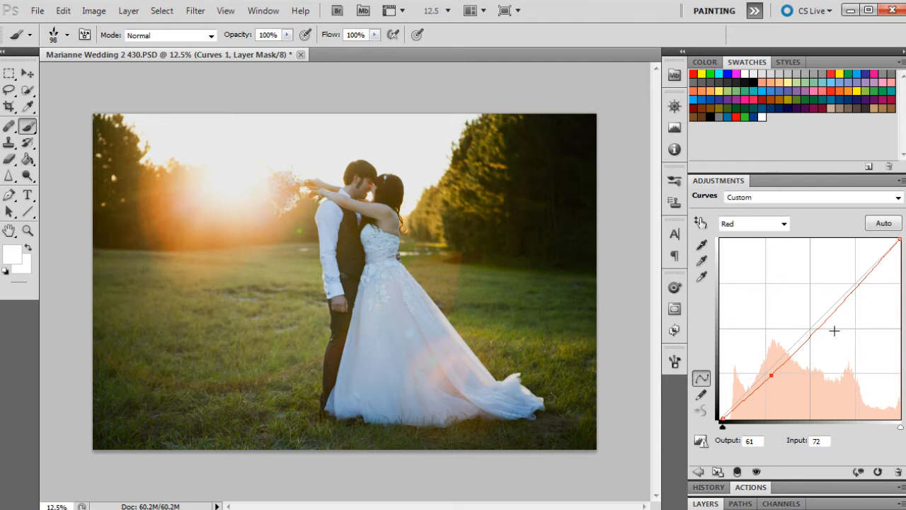
# Add Red curve points at input 145/output 146 and slightly above the line in the highlights, and move the white point to input 247
pyautogui.moveTo(812, 328); pyautogui.dragTo(821, 316)
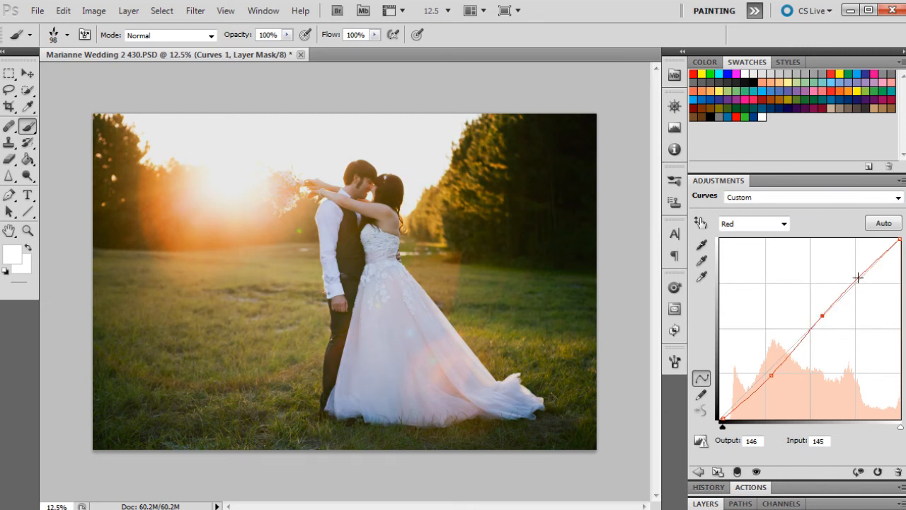
pyautogui.moveTo(867, 271); pyautogui.dragTo(865, 270)
pyautogui.moveTo(899, 240); pyautogui.dragTo(895, 238)
# In the Green channel of the curve, add one midtone point at input 149, output 152
pyautogui.click(774, 224)
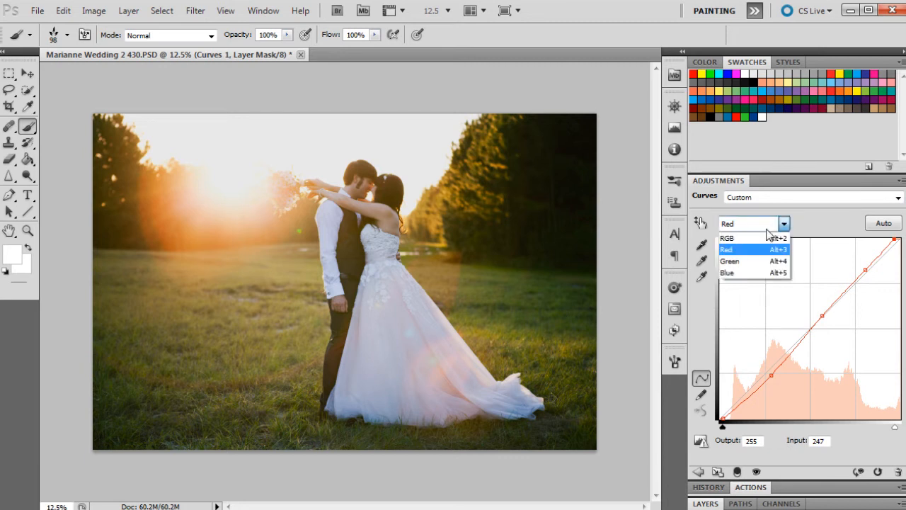
pyautogui.click(750, 260)
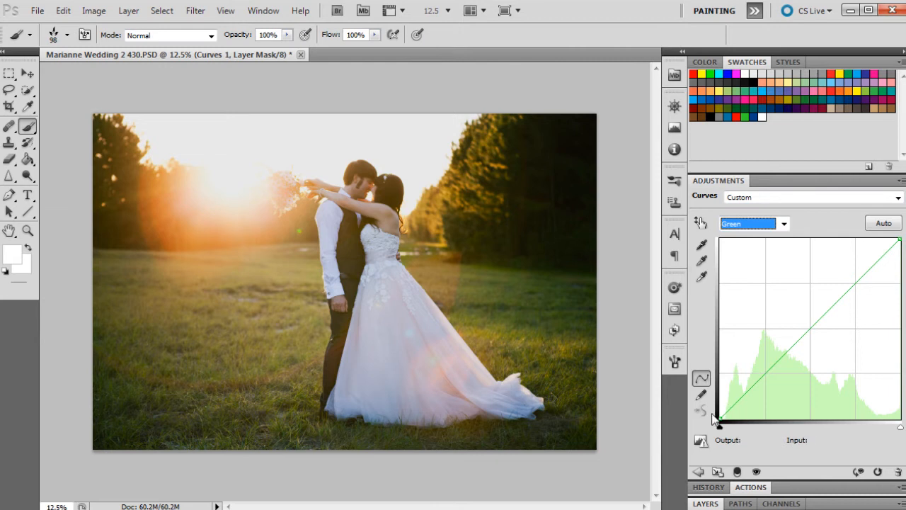
pyautogui.click(802, 335)
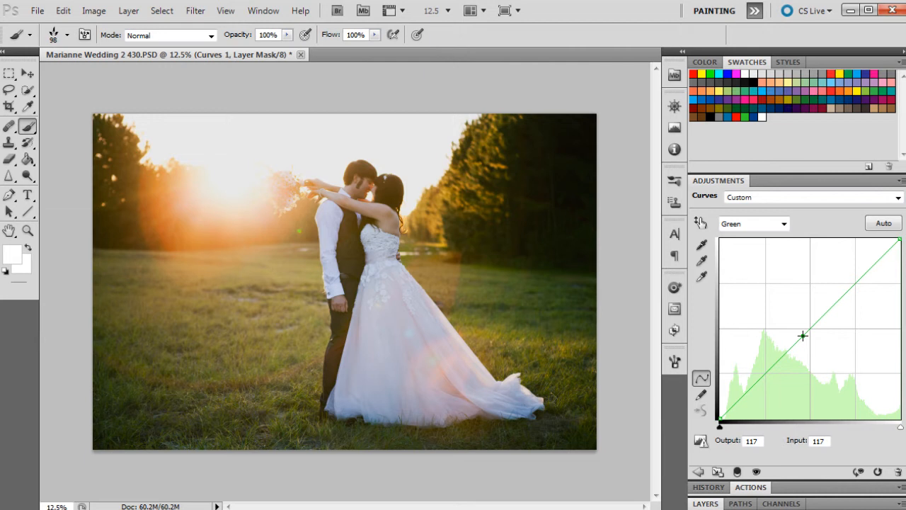
pyautogui.moveTo(801, 334); pyautogui.dragTo(825, 311)
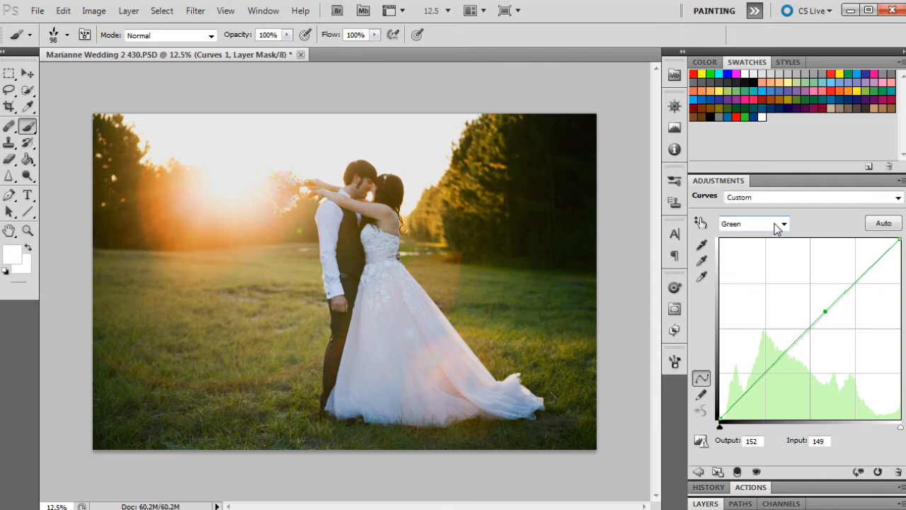
# In the Blue channel of the curve, add points at input 42/output 46 and input 240/output 242
pyautogui.click(777, 225)
pyautogui.click(750, 273)
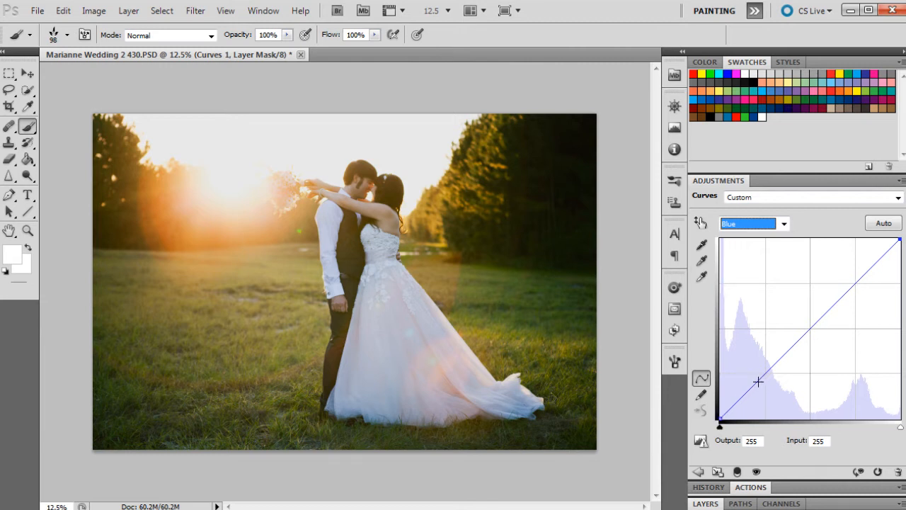
pyautogui.moveTo(757, 382)
pyautogui.mouseDown()
pyautogui.moveTo(748, 376)
pyautogui.moveTo(749, 386)
pyautogui.mouseUp()
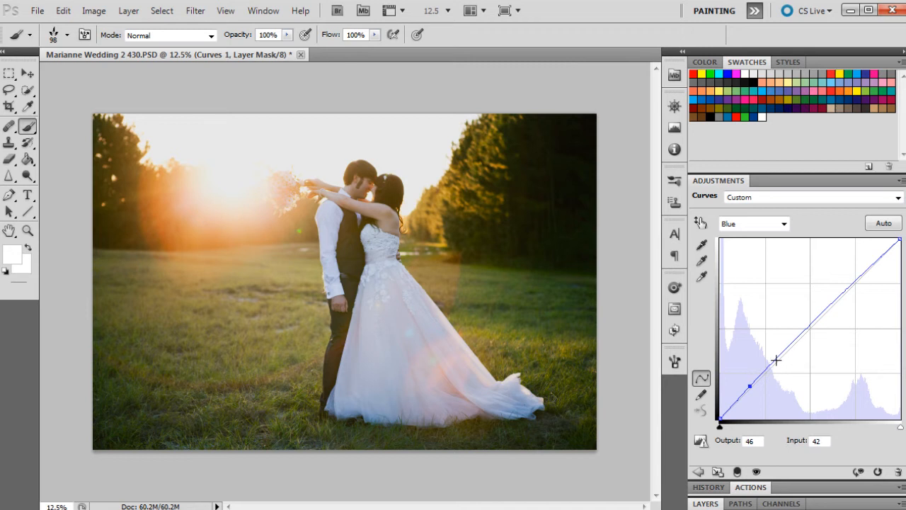
pyautogui.click(806, 322)
pyautogui.moveTo(806, 322); pyautogui.dragTo(888, 248)
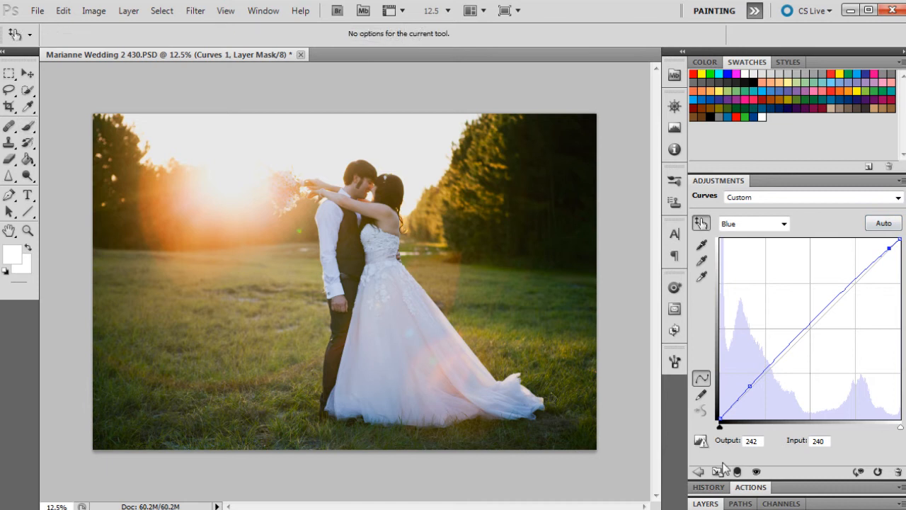
# Add a Solid Color fill layer above the Curves layer with the colour #3e4251
pyautogui.click(705, 504)
pyautogui.click(831, 504)
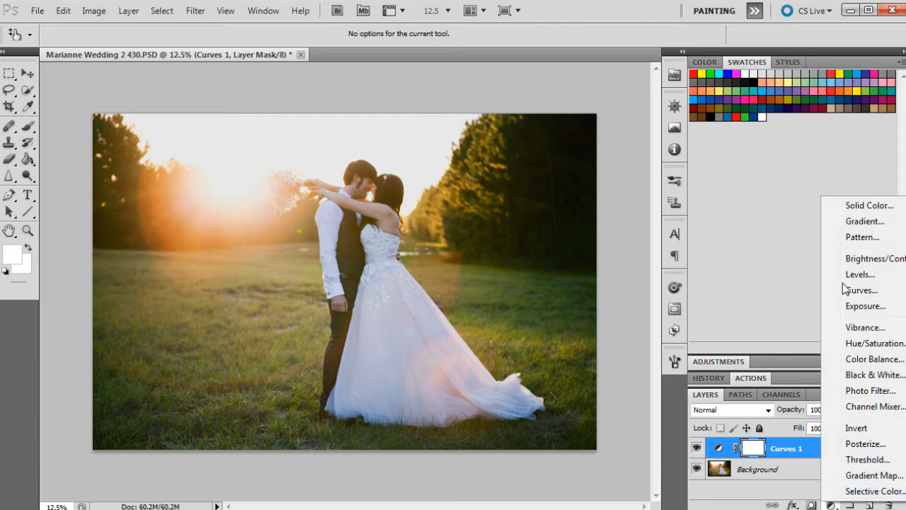
pyautogui.click(867, 205)
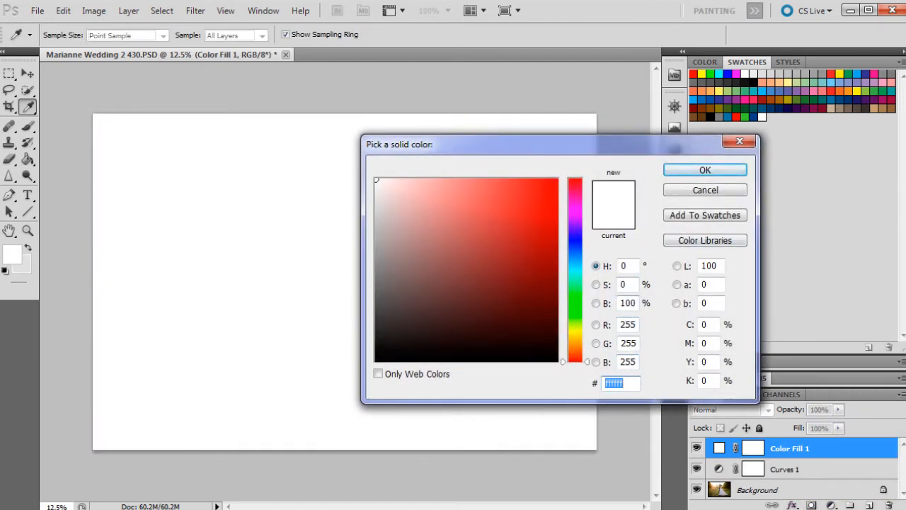
pyautogui.write('3e')
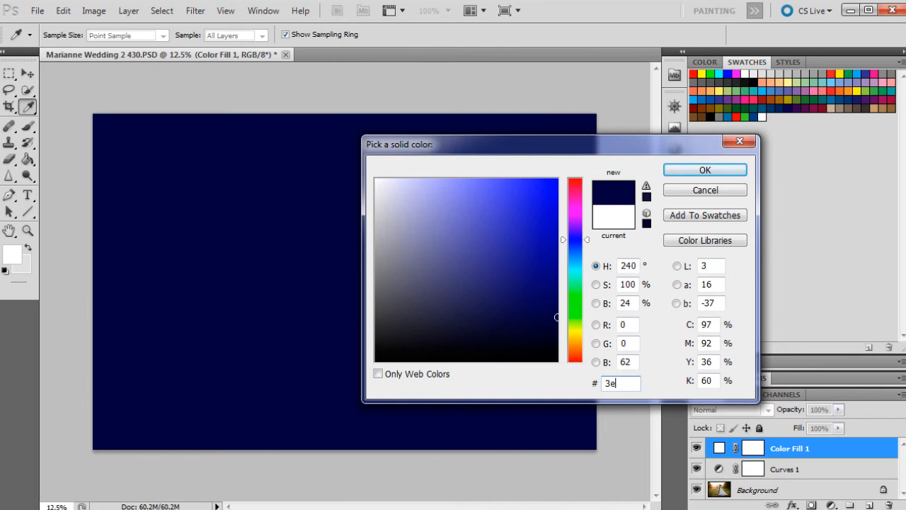
pyautogui.write('4251')
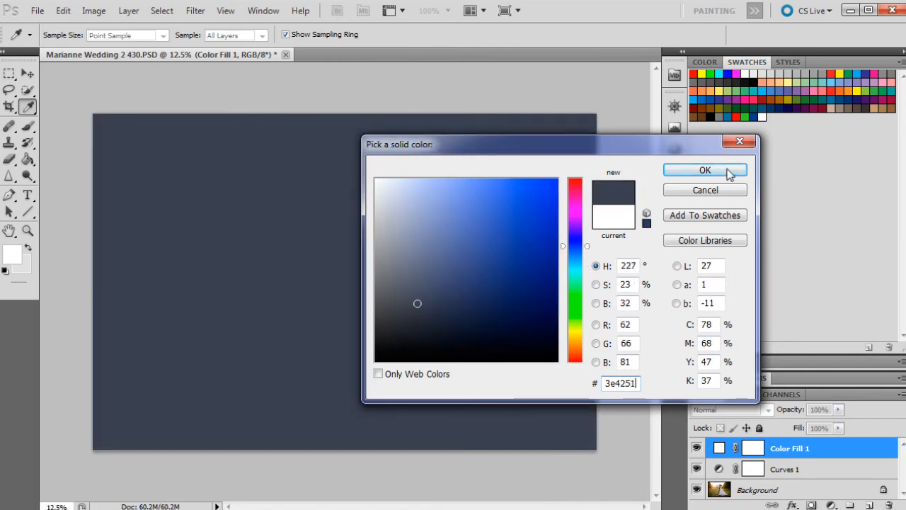
pyautogui.click(704, 170)
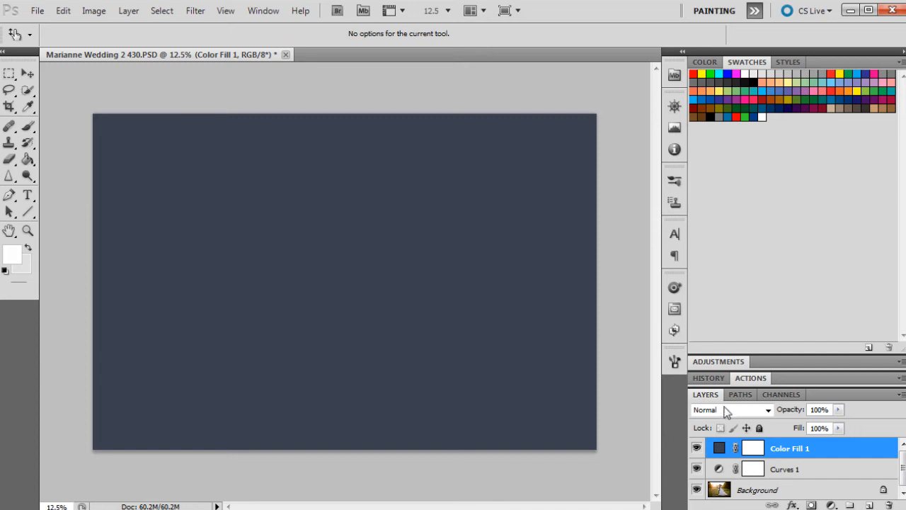
# Set the colour fill layer to Difference blending at 14% opacity and compare the photo with the layer hidden and shown
pyautogui.click(727, 411)
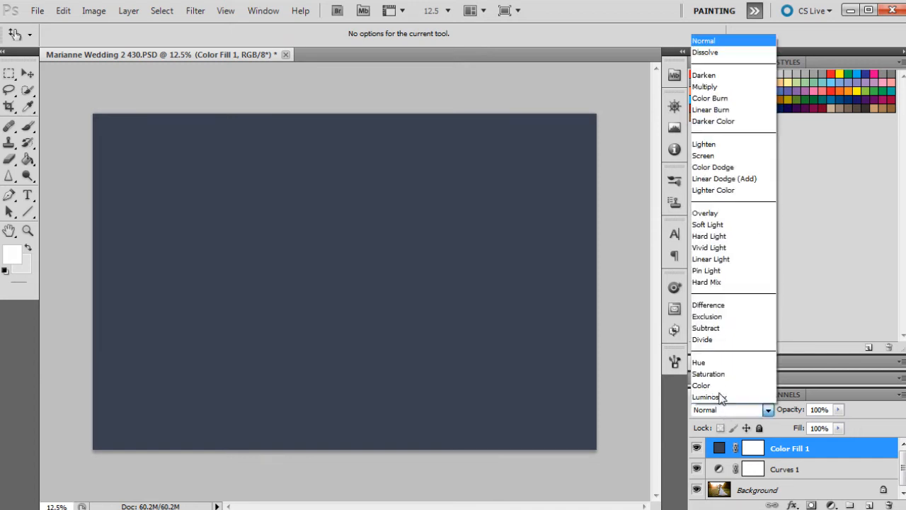
pyautogui.click(712, 303)
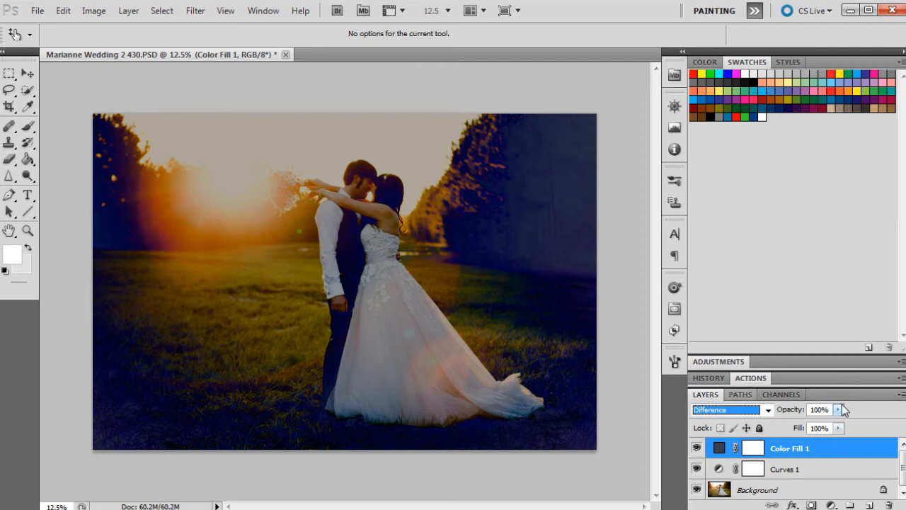
pyautogui.moveTo(837, 409); pyautogui.dragTo(793, 426)
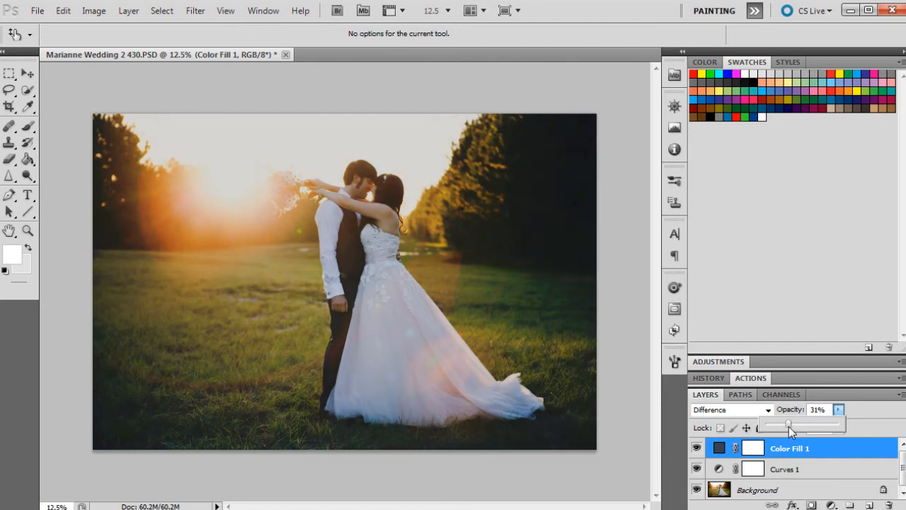
pyautogui.moveTo(788, 426); pyautogui.dragTo(780, 433)
pyautogui.click(697, 448)
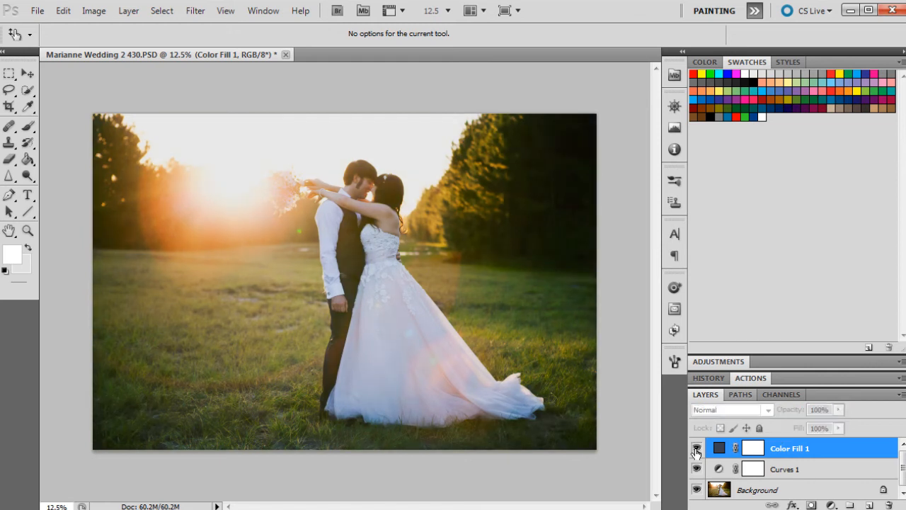
pyautogui.click(696, 450)
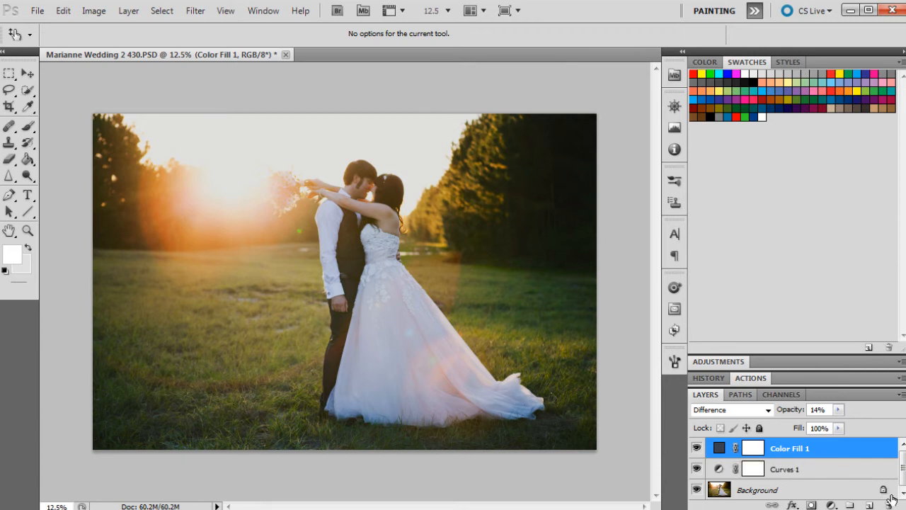
# Add a Selective Color adjustment layer above the colour fill and set the Reds to Magenta 15% and Yellow 9%
pyautogui.click(830, 505)
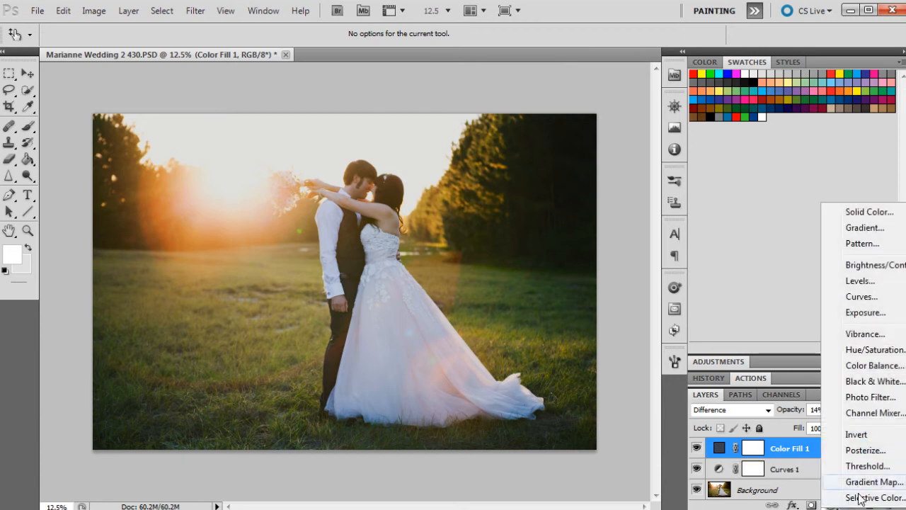
pyautogui.click(849, 491)
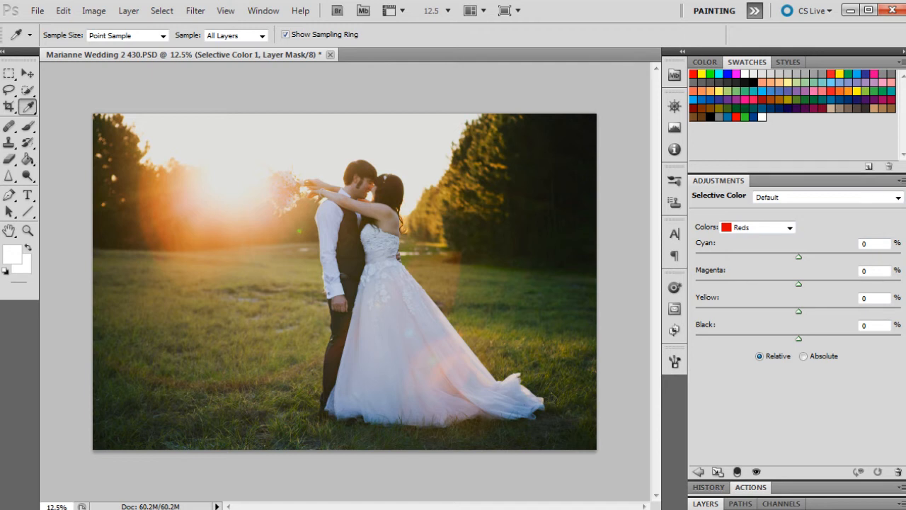
pyautogui.write('15')
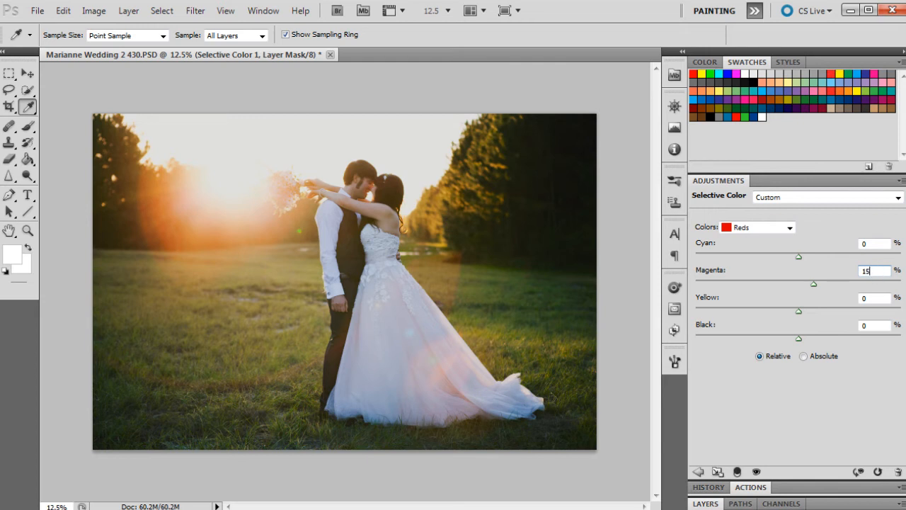
pyautogui.click(865, 298)
pyautogui.write('9')
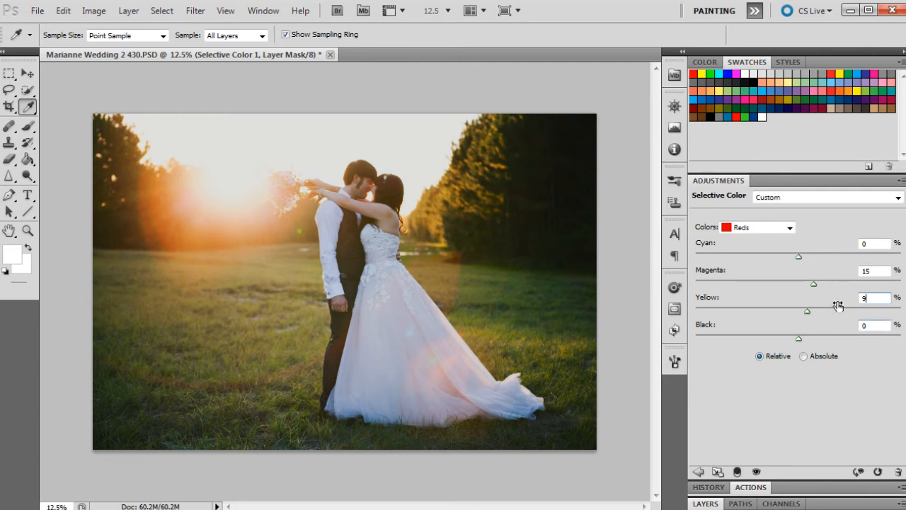
# In the Selective Color adjustment, set the Yellows to Cyan -39%, Magenta -17% and Yellow -34%
pyautogui.click(747, 228)
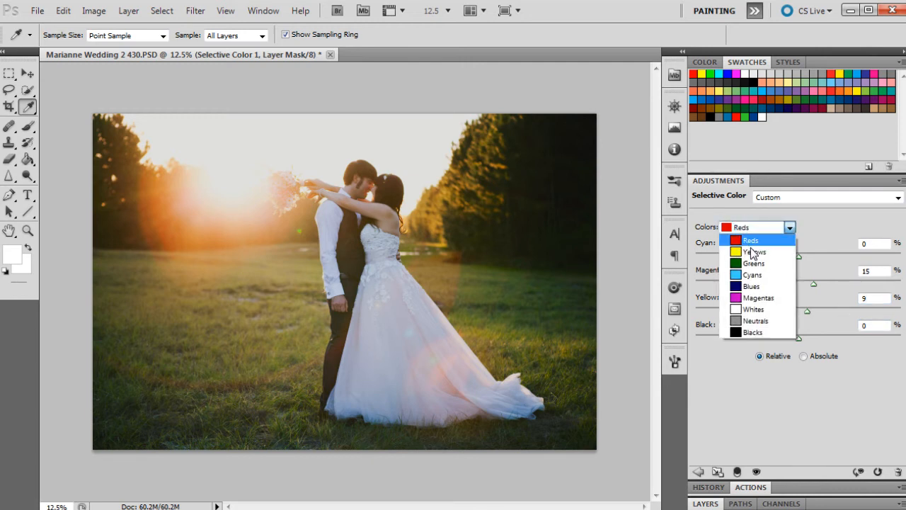
pyautogui.click(752, 253)
pyautogui.doubleClick(867, 244)
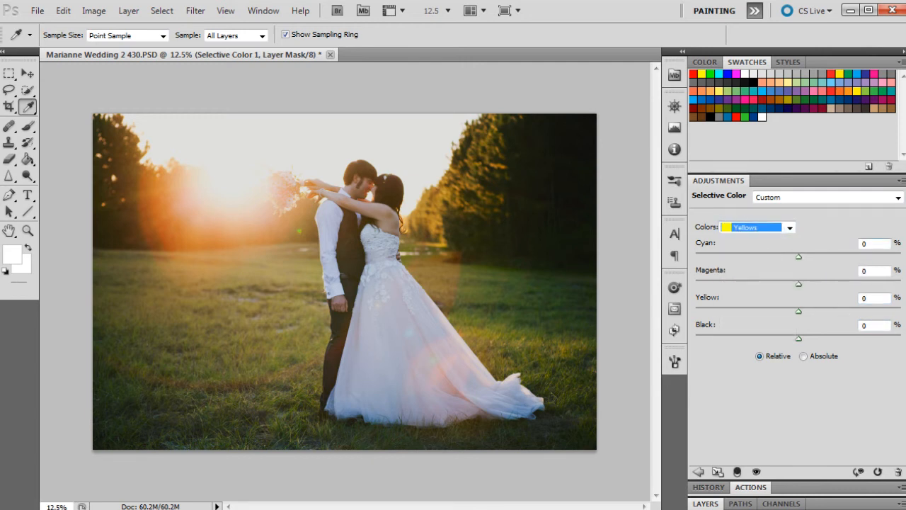
pyautogui.write('-39')
pyautogui.press('Tab')
pyautogui.write('-17')
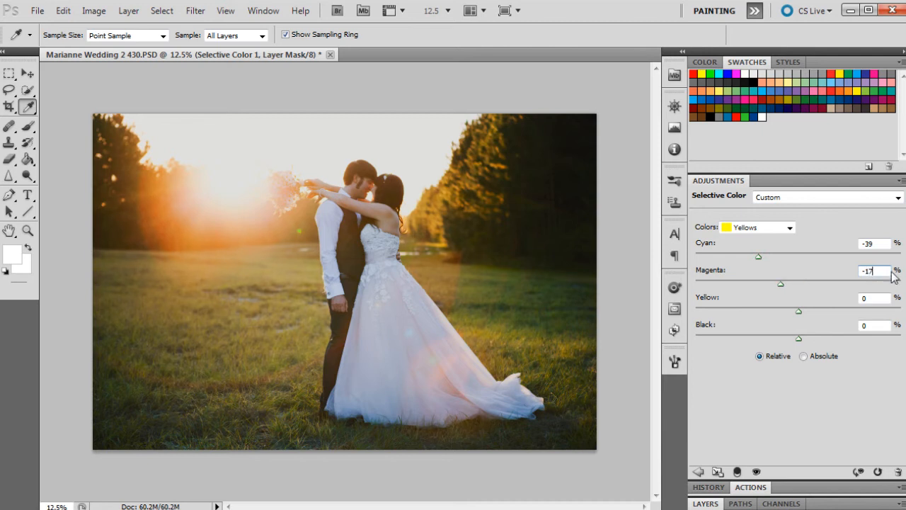
pyautogui.doubleClick(872, 297)
pyautogui.write('-34')
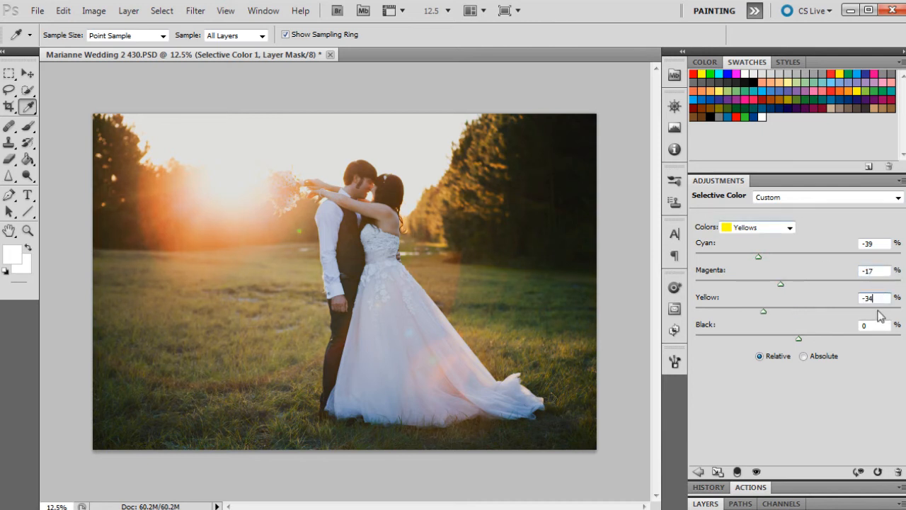
# Set the Greens of the Selective Color adjustment to Cyan 100%, Magenta 100% and Yellow -81%
pyautogui.click(761, 227)
pyautogui.click(747, 264)
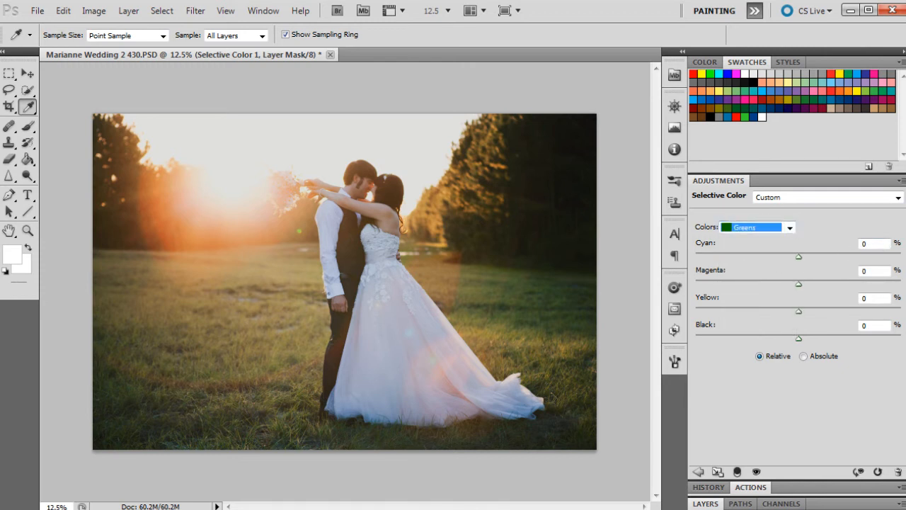
pyautogui.press('Tab')
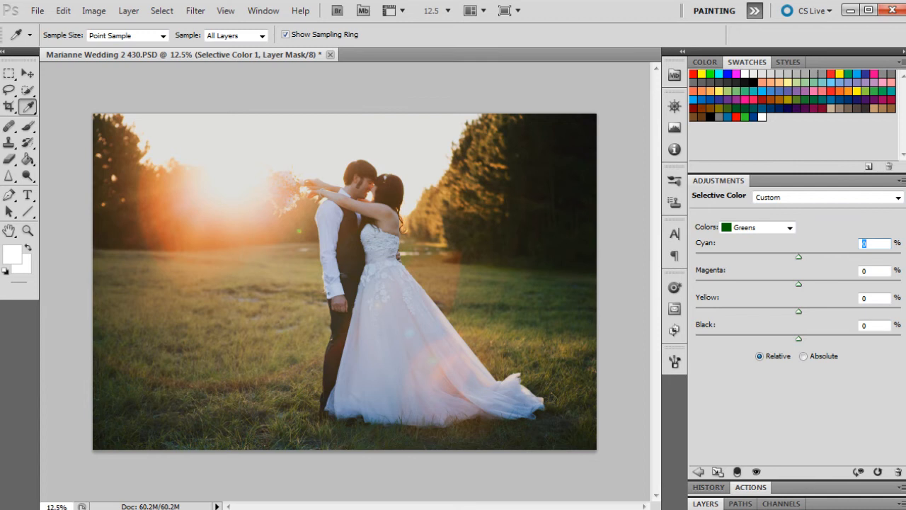
pyautogui.write('100')
pyautogui.press('Tab')
pyautogui.write('100')
pyautogui.press('Tab')
pyautogui.write('-81')
# Set the Cyans of the Selective Color adjustment to Cyan -36% and Magenta 21%
pyautogui.click(769, 228)
pyautogui.click(753, 275)
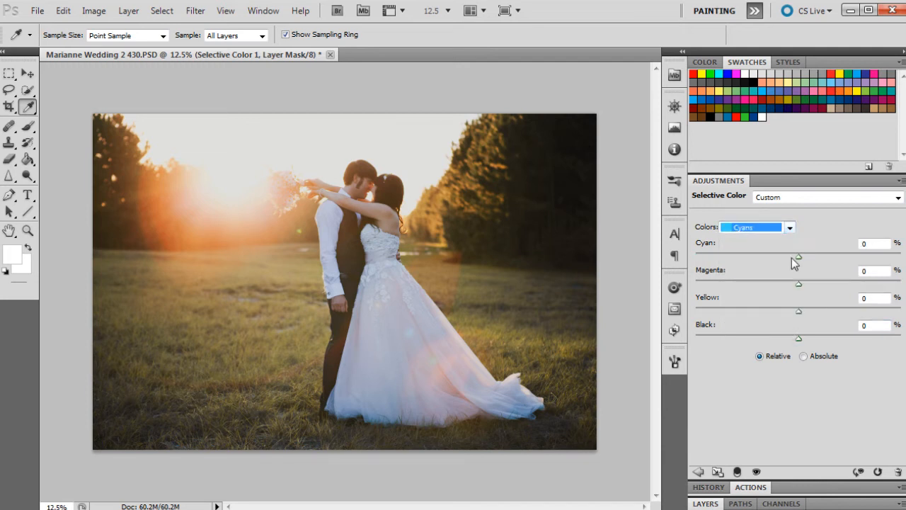
pyautogui.click(865, 244)
pyautogui.doubleClick(872, 243)
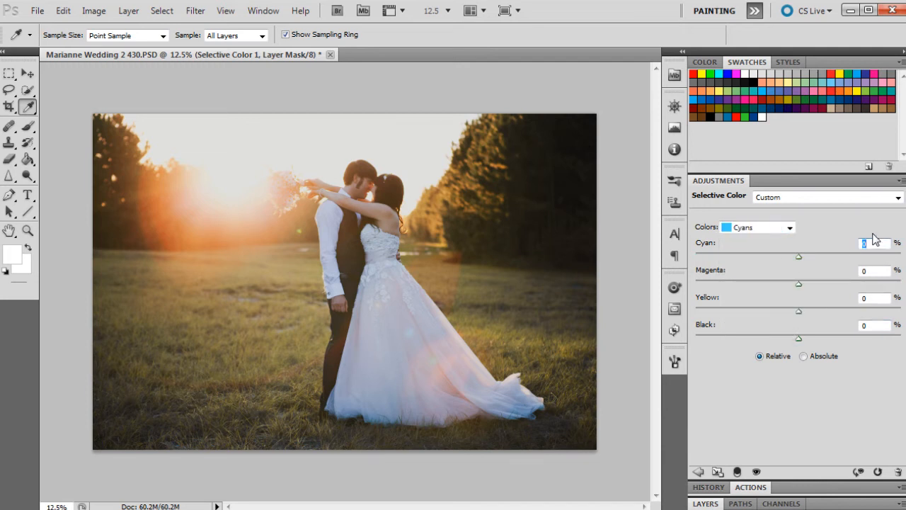
pyautogui.write('-36')
pyautogui.press('Tab')
pyautogui.write('21')
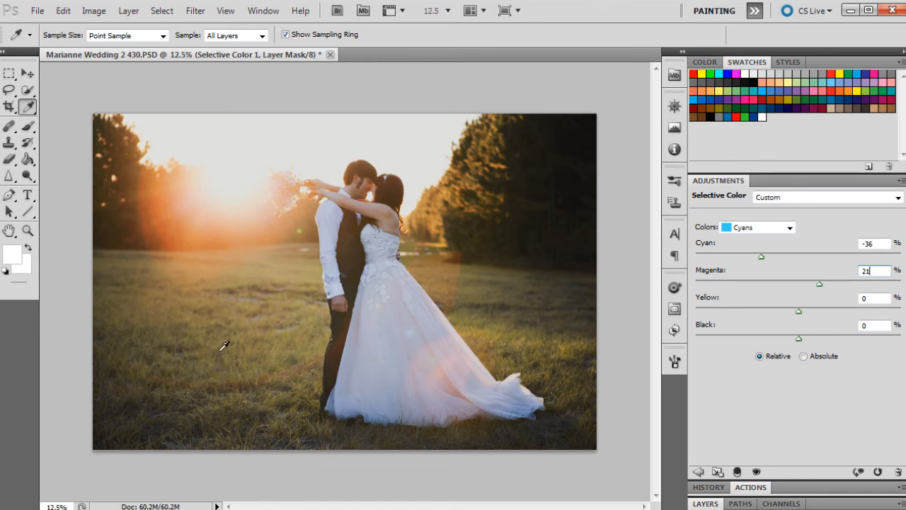
# Set the Neutrals of the Selective Color adjustment to Cyan -9%, Magenta -2% and Yellow -4%
pyautogui.click(788, 227)
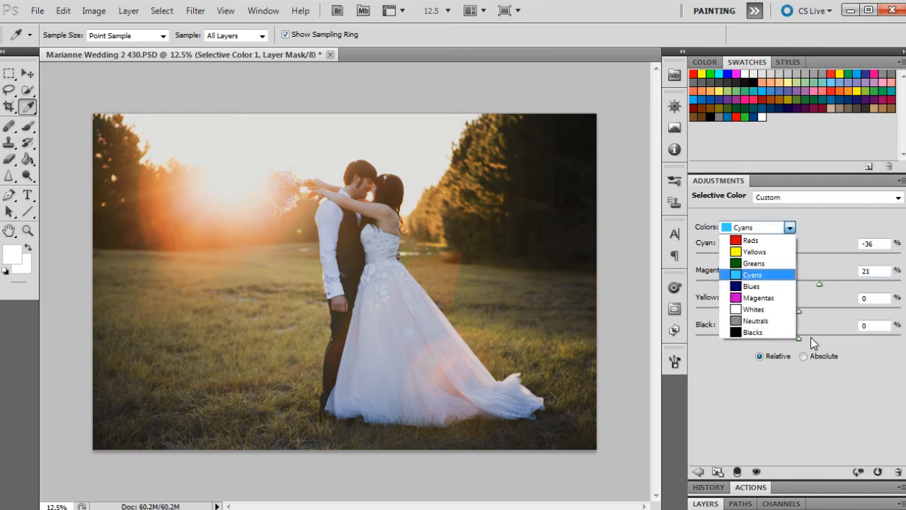
pyautogui.click(779, 322)
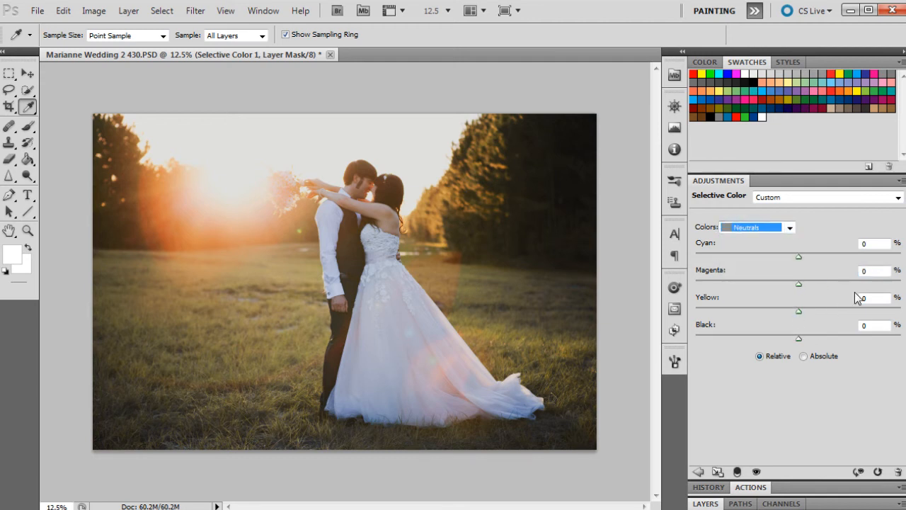
pyautogui.click(874, 242)
pyautogui.write('-9')
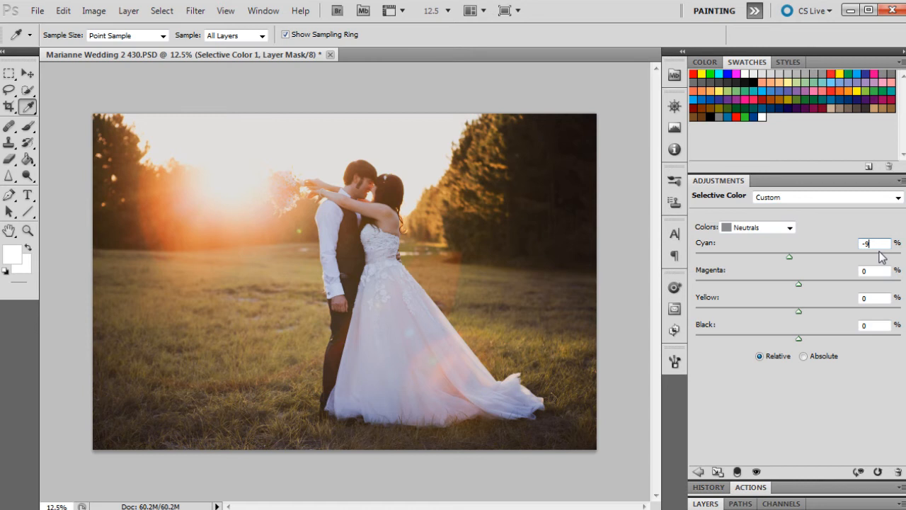
pyautogui.click(878, 270)
pyautogui.write('-2')
pyautogui.press('Tab')
pyautogui.write('-4')
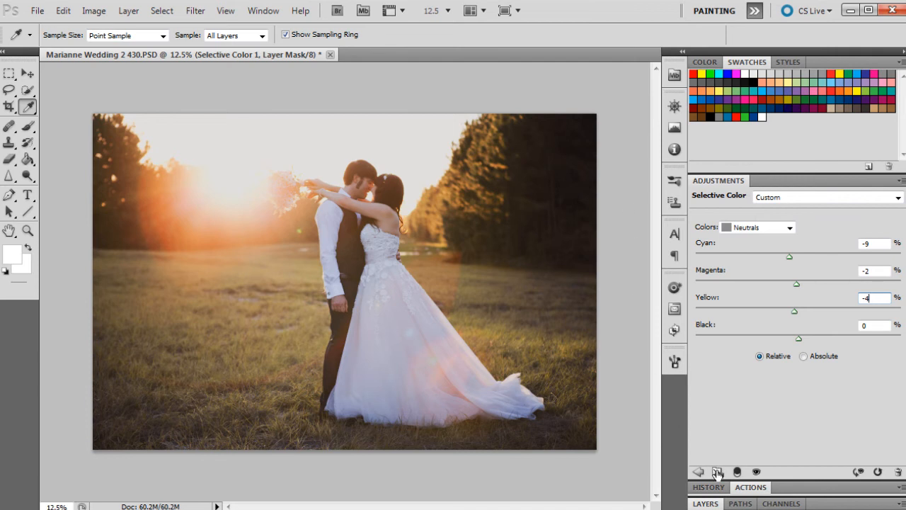
# Add a Color Balance adjustment layer with midtones at Cyan/Red -5, Magenta/Green -4 and Yellow/Blue 6
pyautogui.click(705, 503)
pyautogui.click(830, 504)
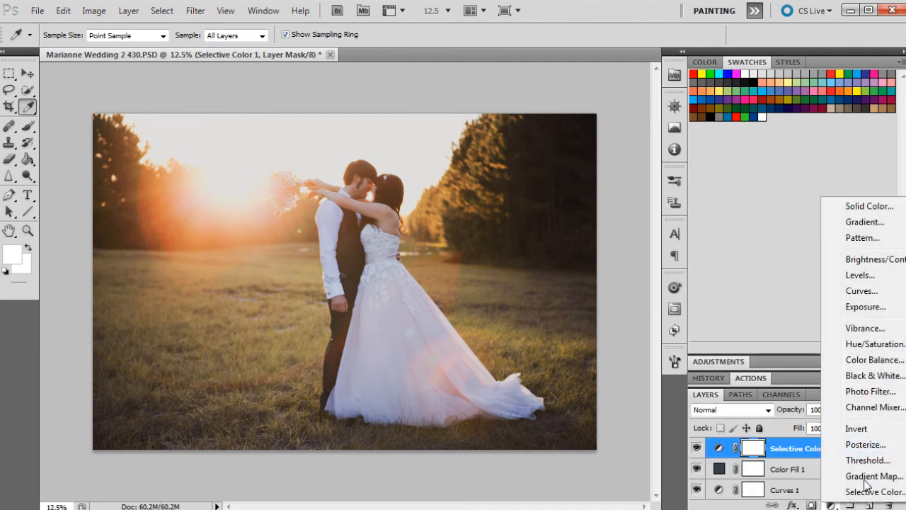
pyautogui.click(875, 359)
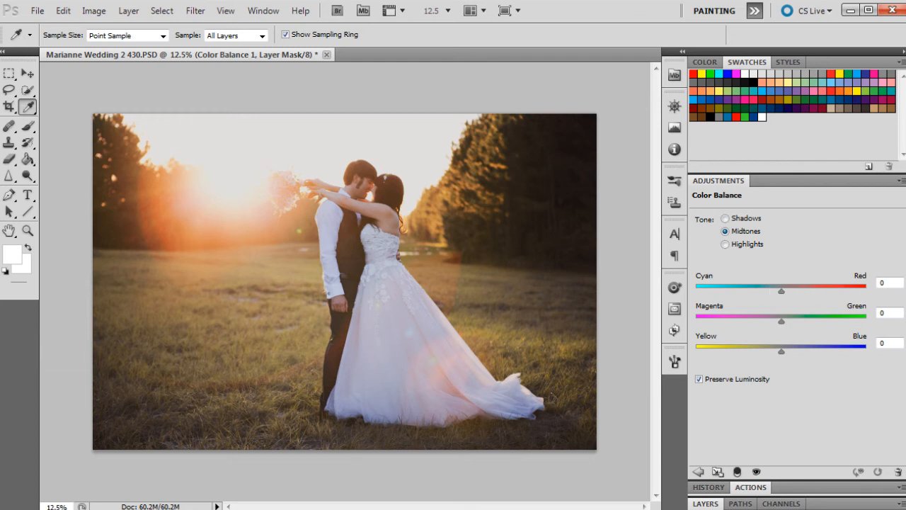
pyautogui.doubleClick(882, 282)
pyautogui.write('-5')
pyautogui.press('Tab')
pyautogui.write('-4')
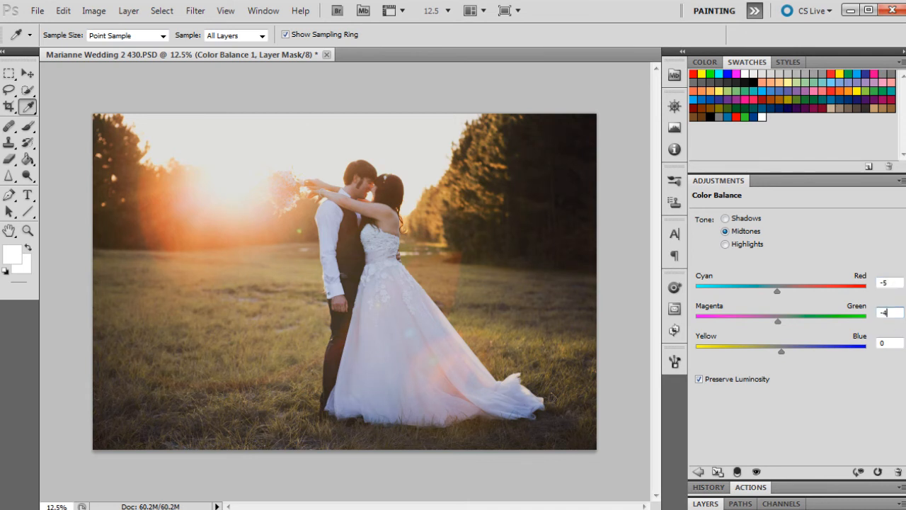
pyautogui.press('Tab')
pyautogui.write('6')
# Compare the photo with the Color Balance layer hidden and shown
pyautogui.click(708, 503)
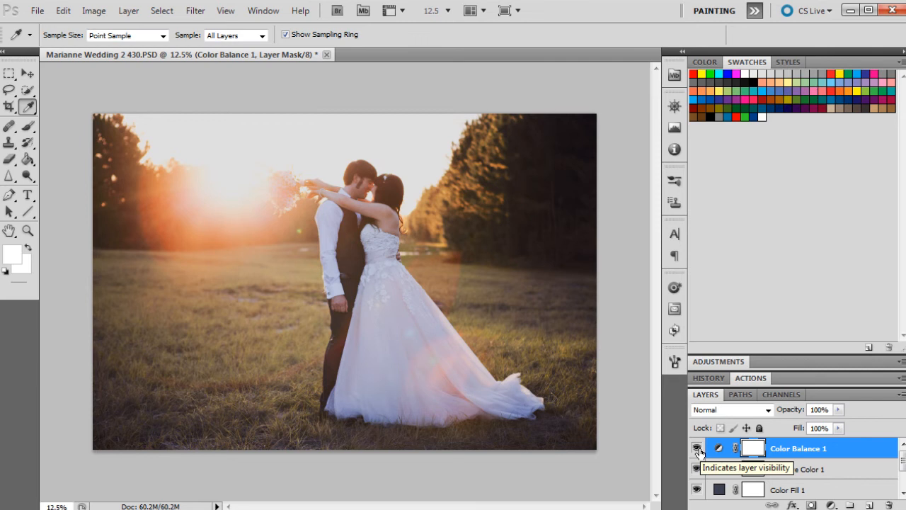
pyautogui.click(697, 448)
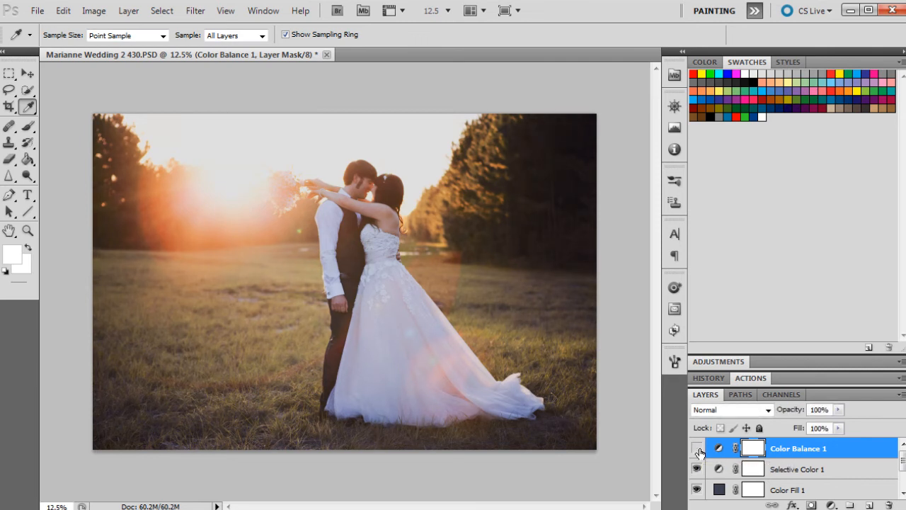
pyautogui.click(697, 448)
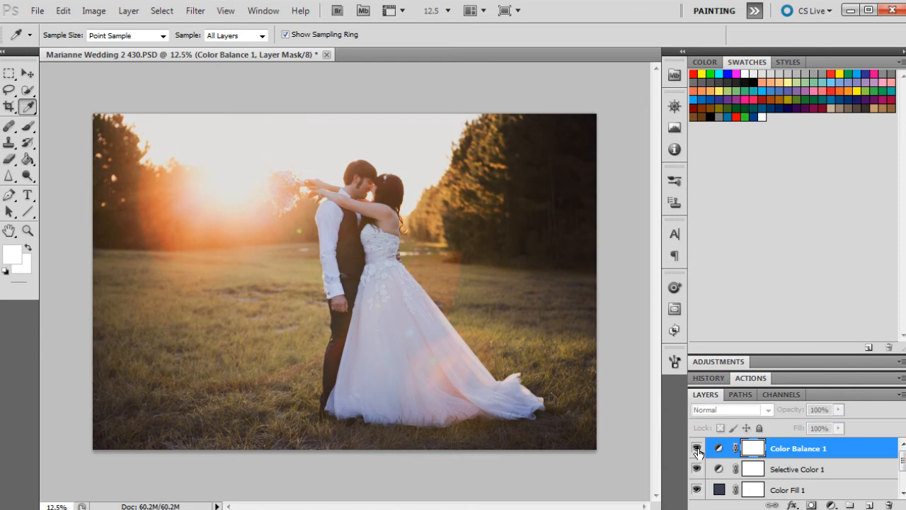
# Add a second Selective Color adjustment layer above the Color Balance layer and set Magenta to -71% in the Magentas
pyautogui.click(830, 505)
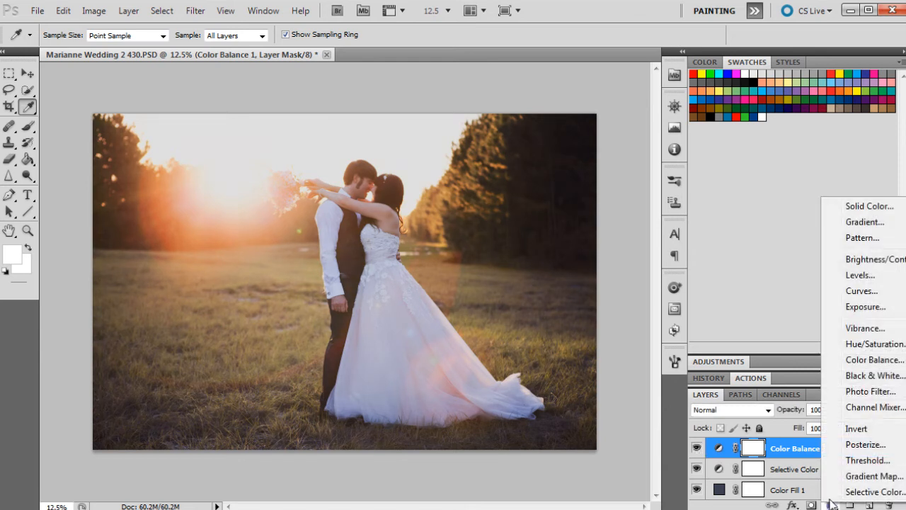
pyautogui.click(854, 490)
pyautogui.click(769, 228)
pyautogui.click(770, 239)
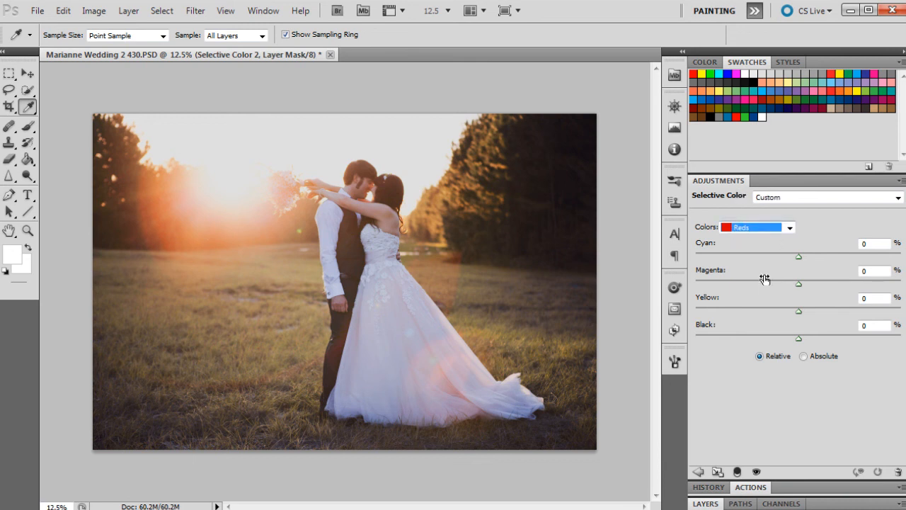
pyautogui.click(781, 230)
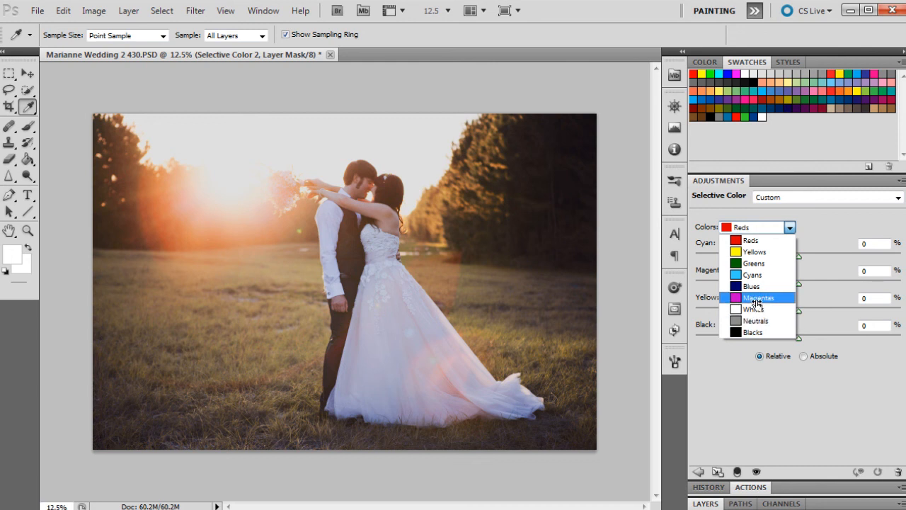
pyautogui.click(756, 298)
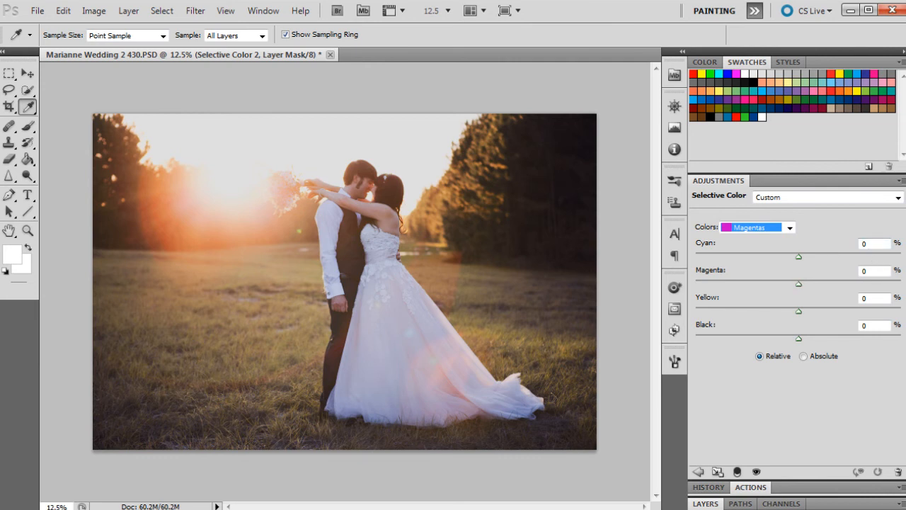
pyautogui.click(875, 271)
pyautogui.write('-71')
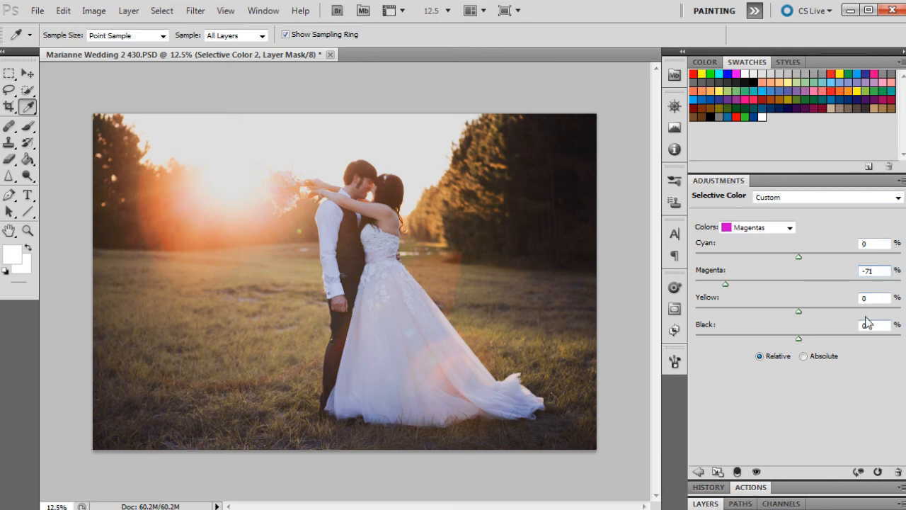
# Compare the wedding dress colours with the second Selective Color layer hidden and shown
pyautogui.click(705, 504)
pyautogui.click(696, 450)
pyautogui.click(696, 450)
pyautogui.click(696, 450)
pyautogui.click(697, 451)
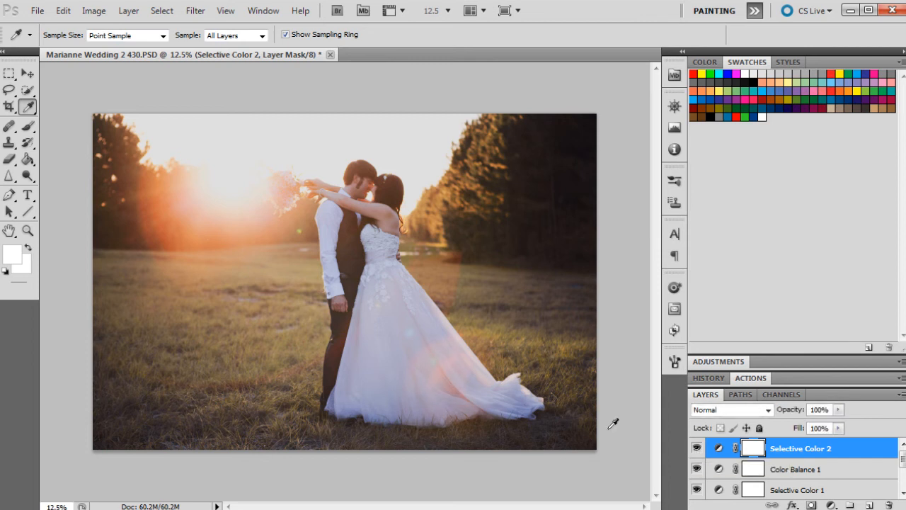
pyautogui.click(697, 448)
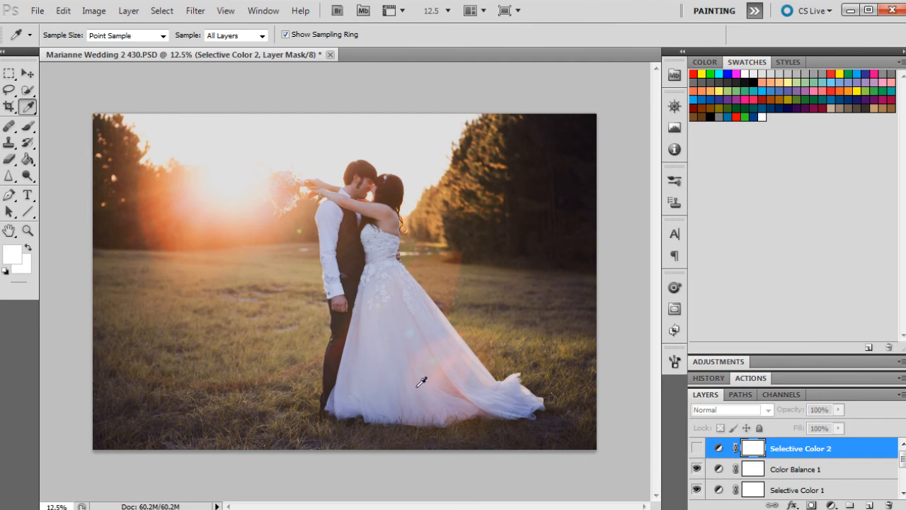
pyautogui.click(696, 448)
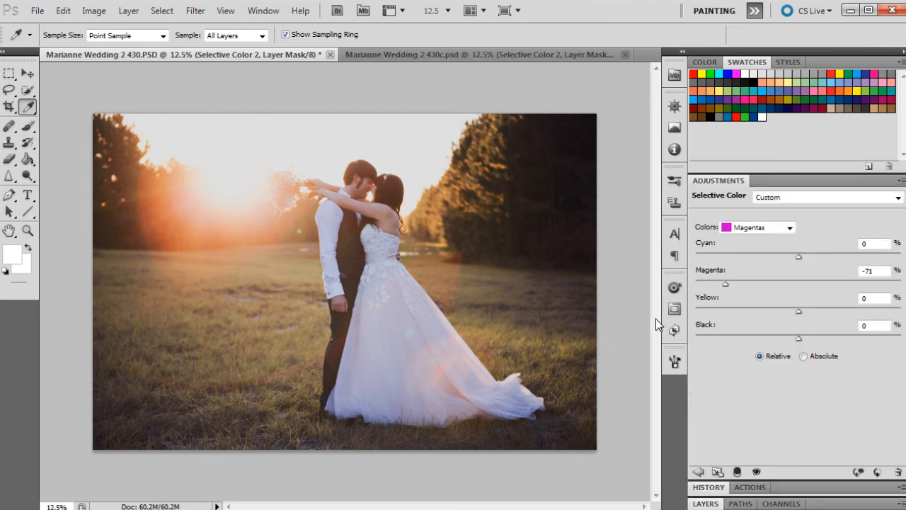
# In the second Selective Color adjustment, set the Neutrals to Cyan 2%, Magenta -11% and Yellow -10%
pyautogui.click(769, 228)
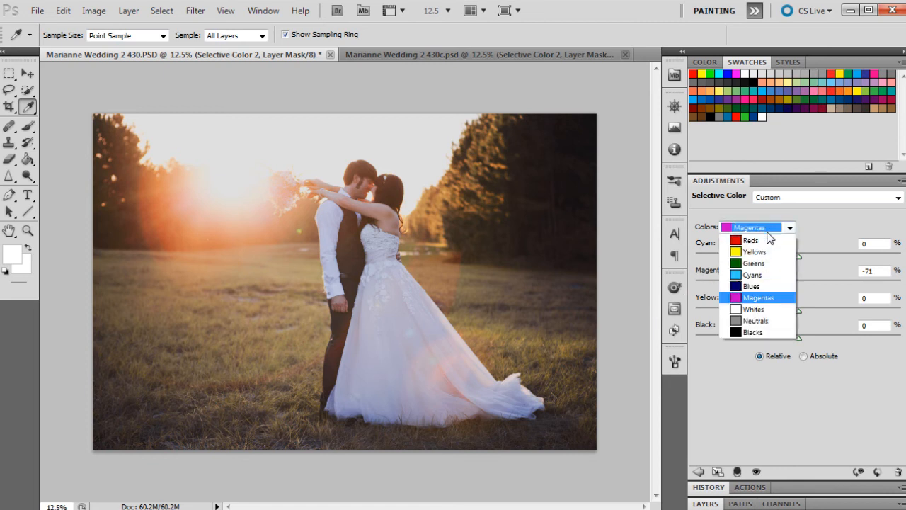
pyautogui.click(755, 321)
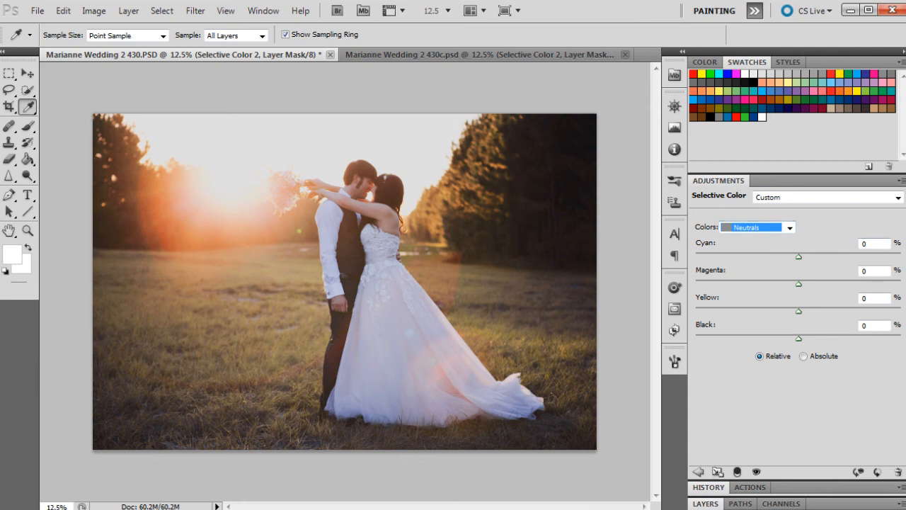
pyautogui.click(875, 244)
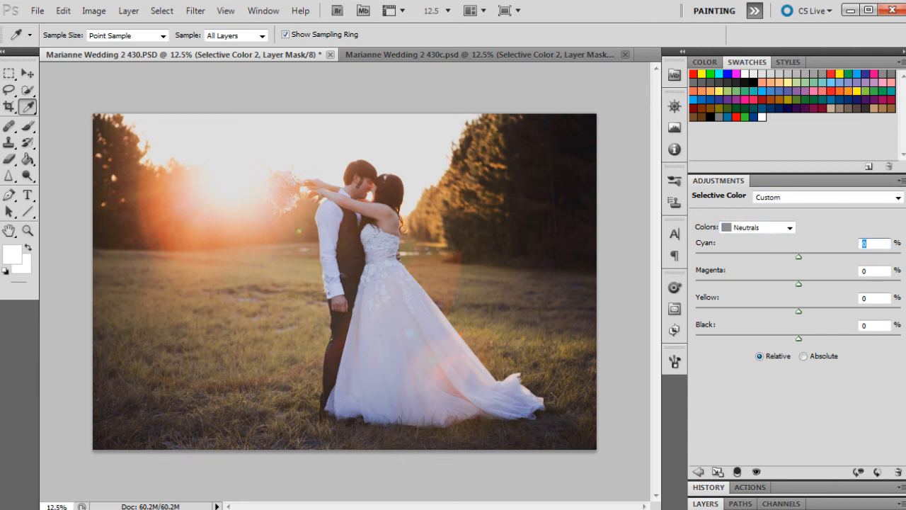
pyautogui.write('2')
pyautogui.press('Tab')
pyautogui.write('-11')
pyautogui.click(865, 298)
pyautogui.write('-10')
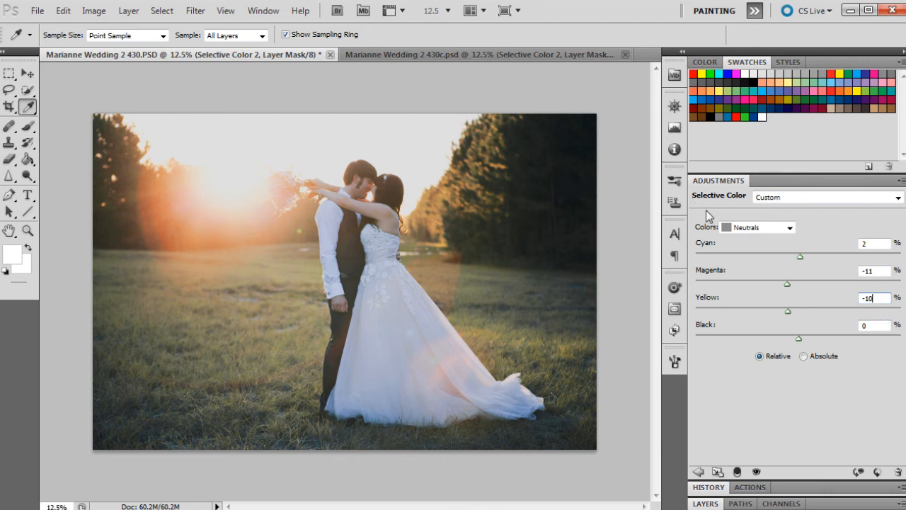
# In the second Selective Color adjustment, set the Blacks to Cyan 12%, Magenta 6% and Yellow 6%
pyautogui.click(742, 227)
pyautogui.click(756, 334)
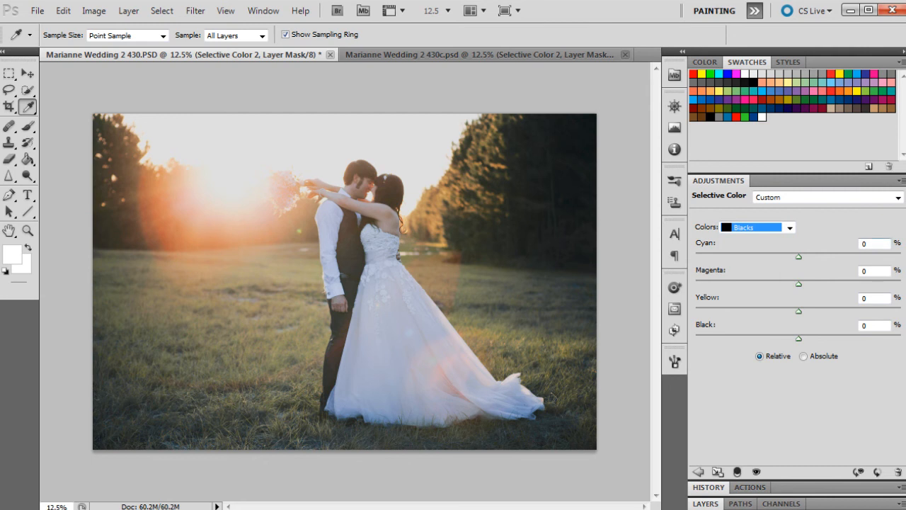
pyautogui.press('Tab')
pyautogui.write('12')
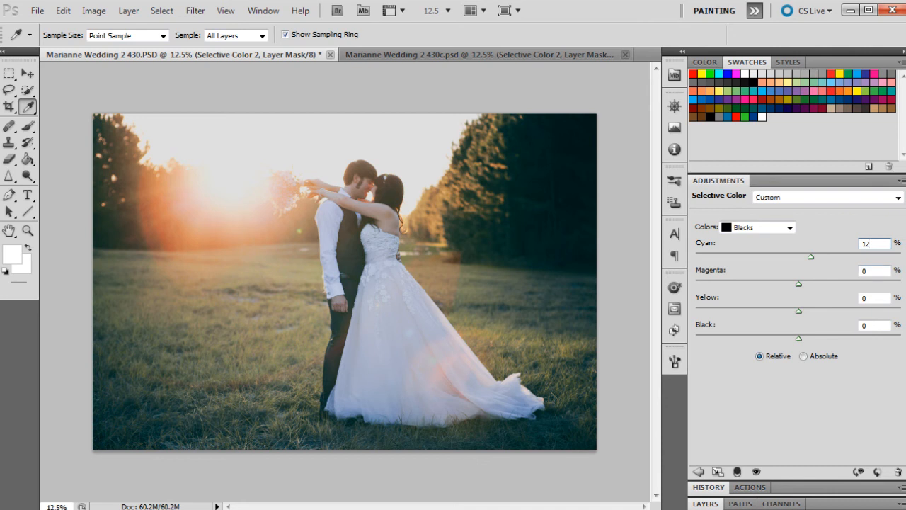
pyautogui.press('Tab')
pyautogui.write('6')
pyautogui.press('Tab')
pyautogui.write('6')
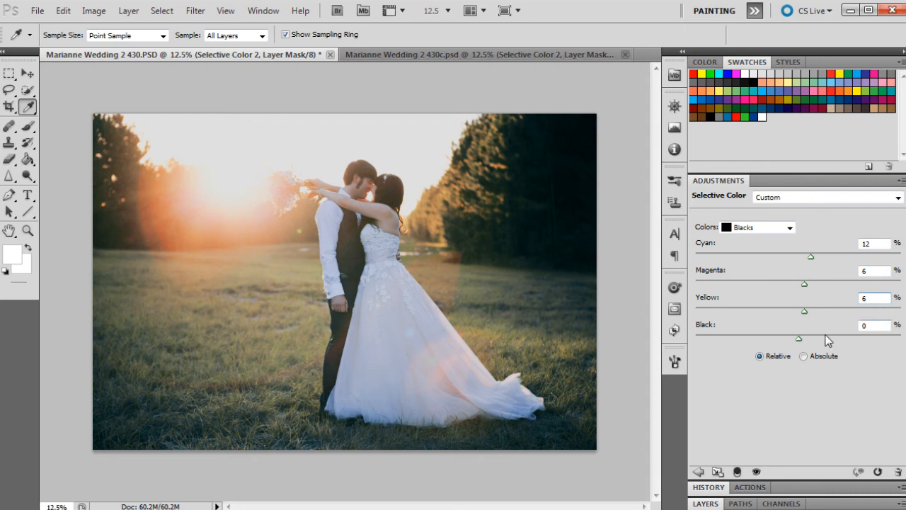
# Add a Vibrance adjustment layer above the second Selective Color layer and slightly adjust its vibrance
pyautogui.click(709, 488)
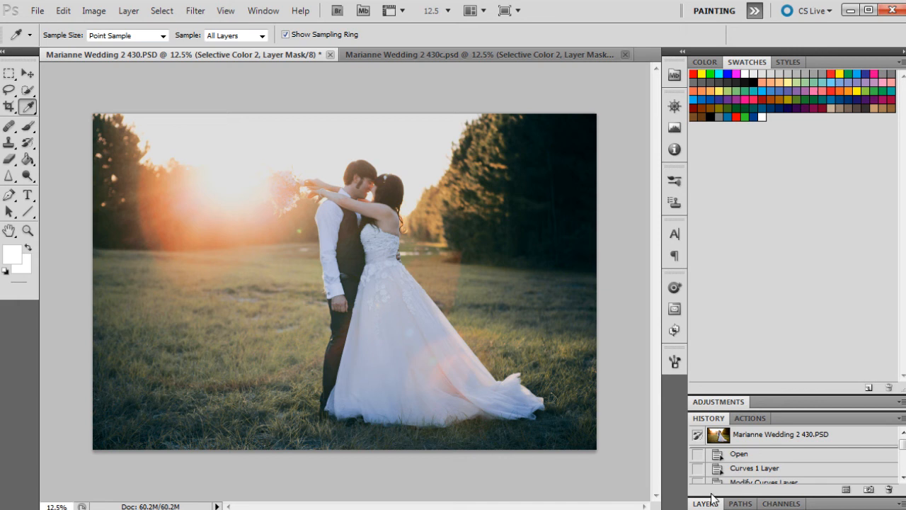
pyautogui.click(710, 497)
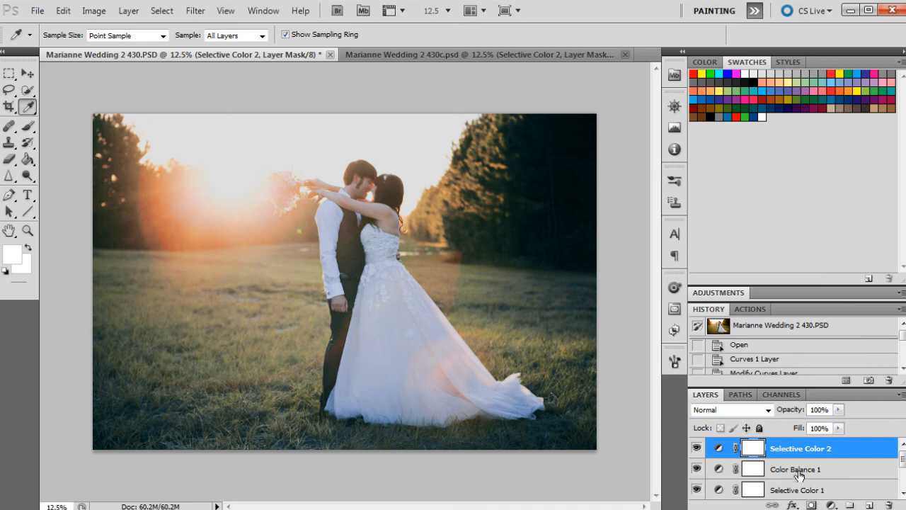
pyautogui.click(831, 504)
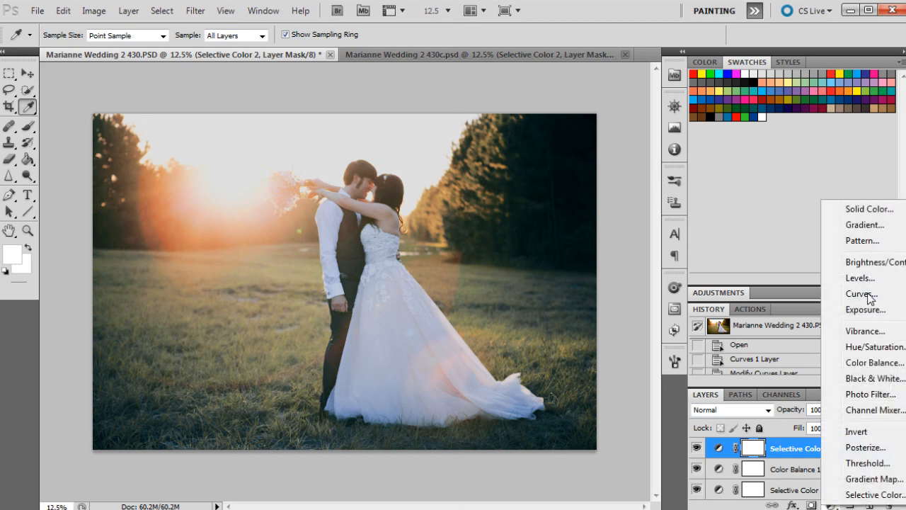
pyautogui.click(863, 330)
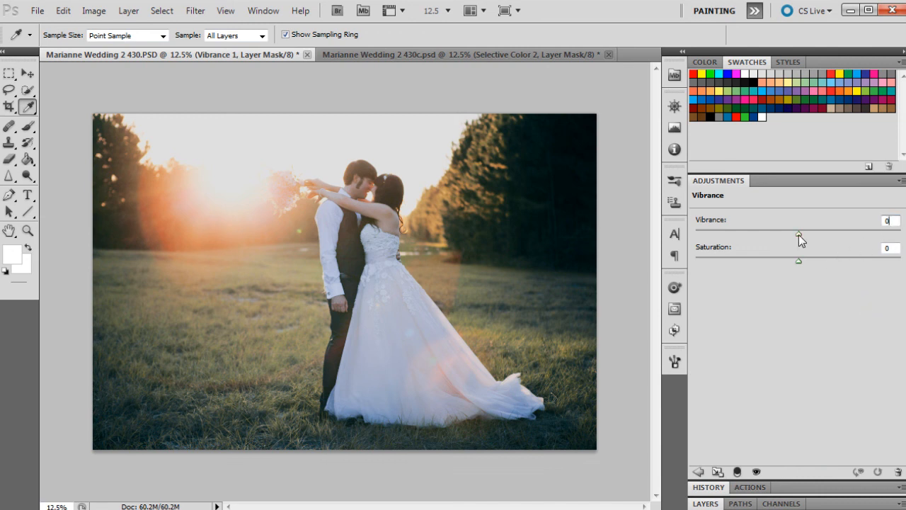
pyautogui.moveTo(800, 233); pyautogui.dragTo(797, 235)
# Take a history snapshot of the graded photo and compare it with the original opened image
pyautogui.click(711, 490)
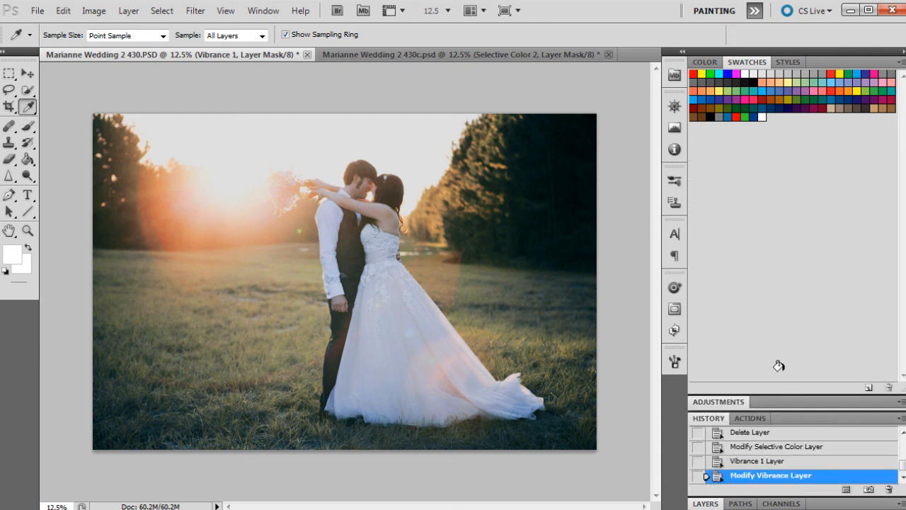
pyautogui.scroll(1, 837, 464)
pyautogui.scroll(10, 779, 456)
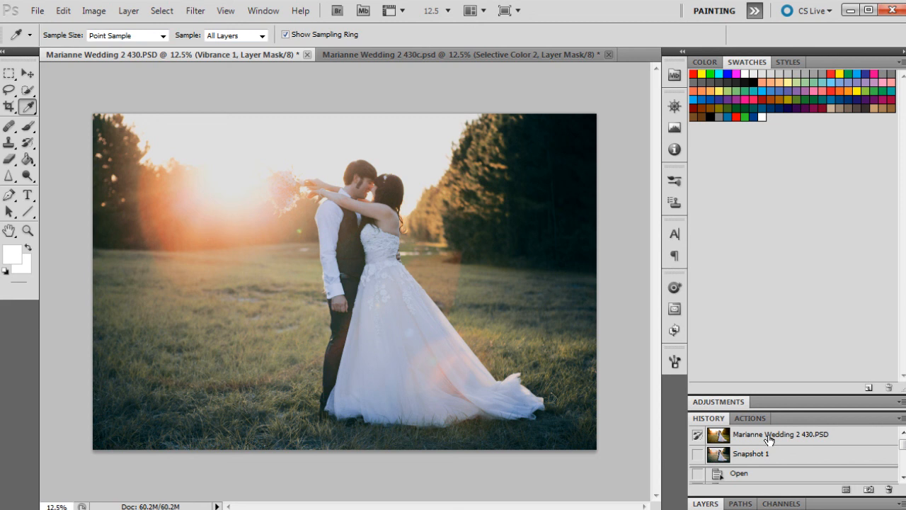
pyautogui.click(766, 437)
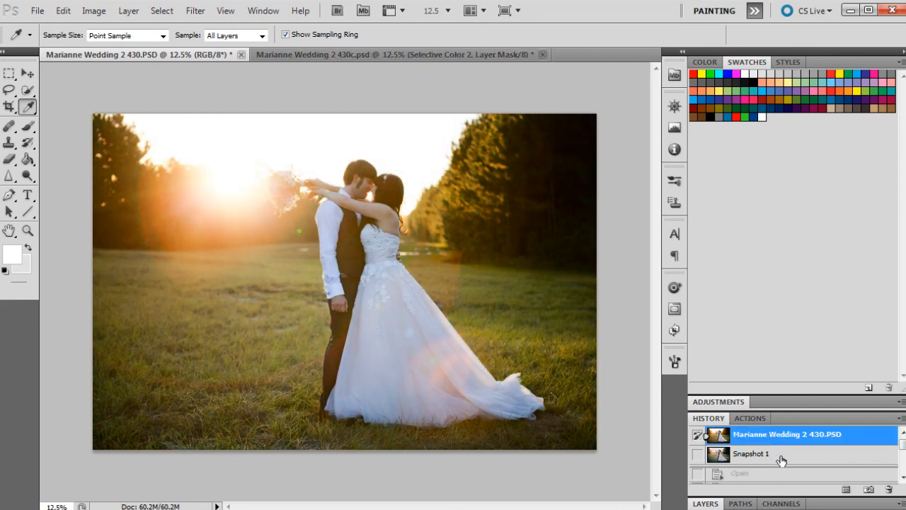
pyautogui.click(777, 455)
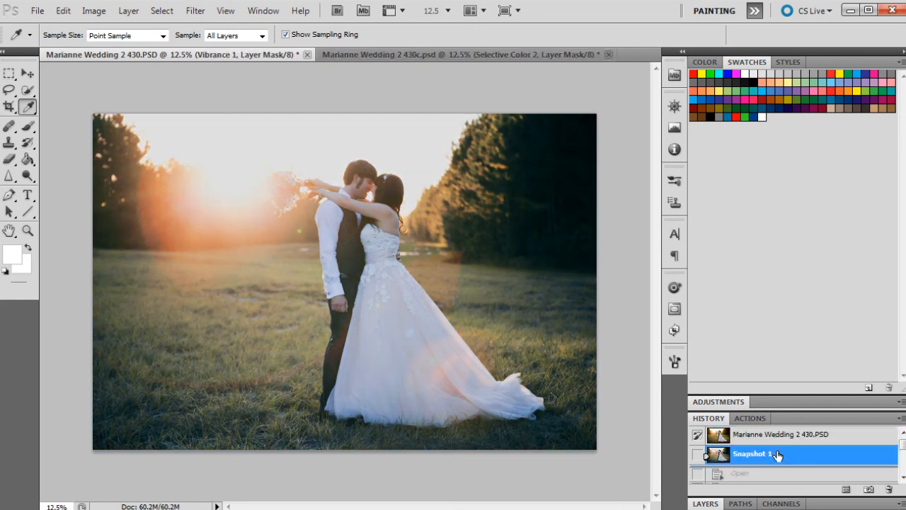